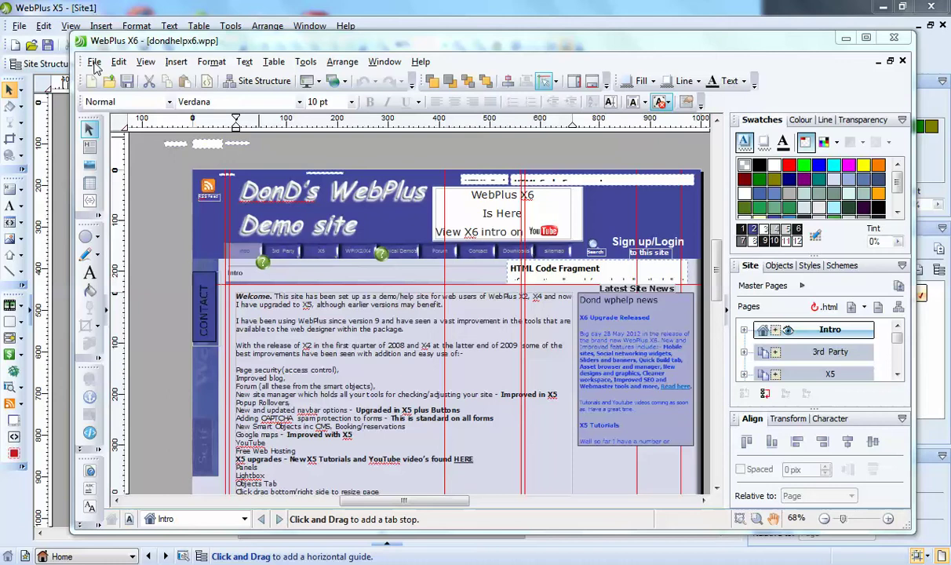
- Open the Startup Wizard from the File menu
left_click(94, 62)
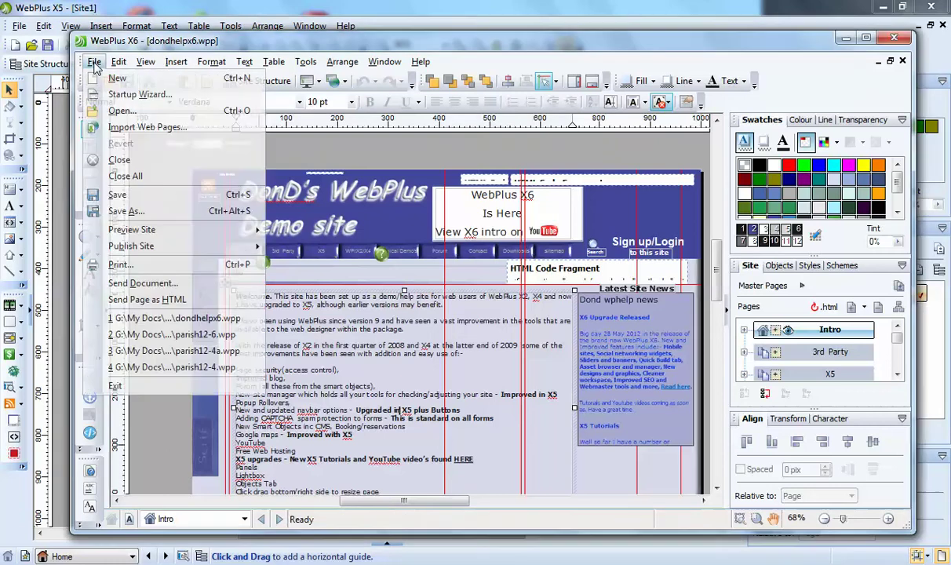
left_click(132, 94)
mouse_move(502, 288)
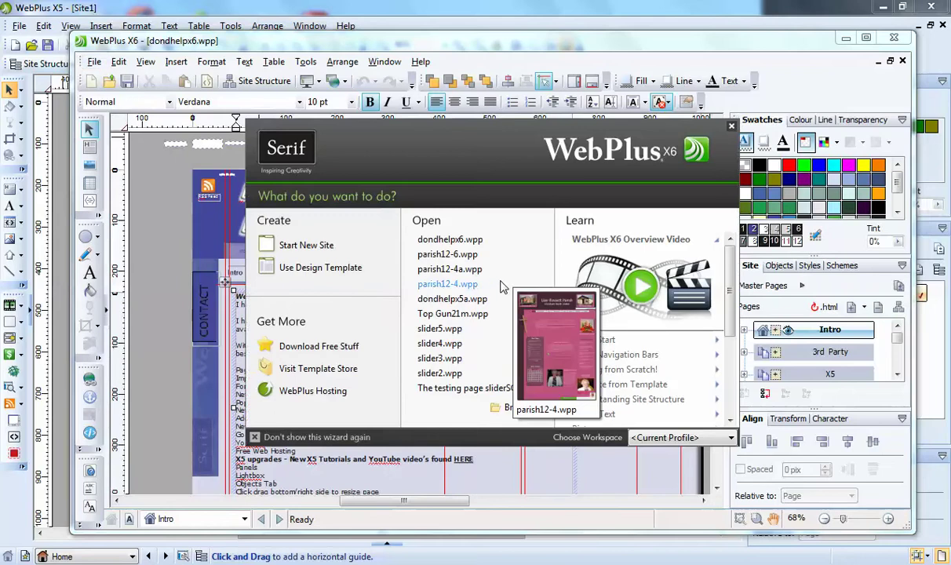
- Start a new blank site named 'Mum's site' and go on to the Page Size step
left_click(311, 246)
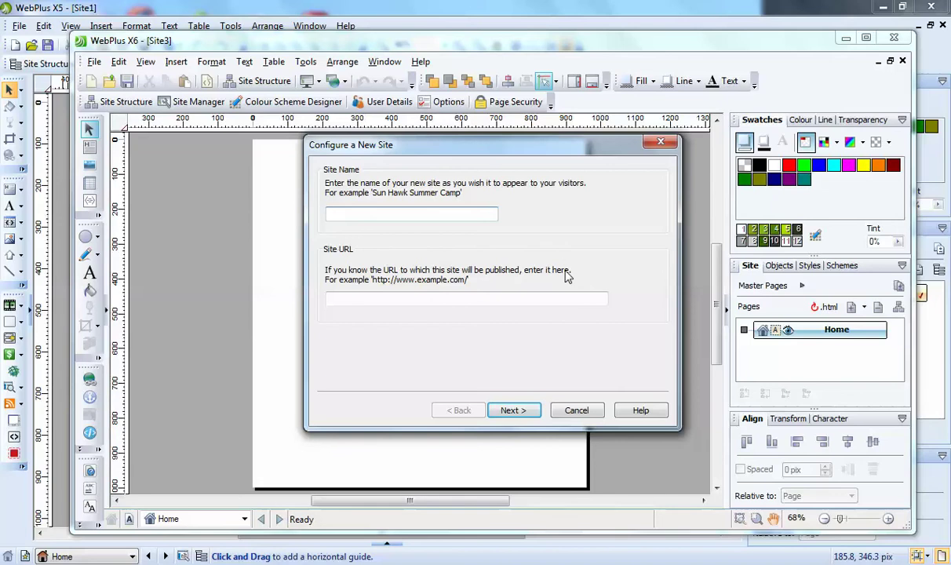
left_click(343, 214)
type("Mum's site")
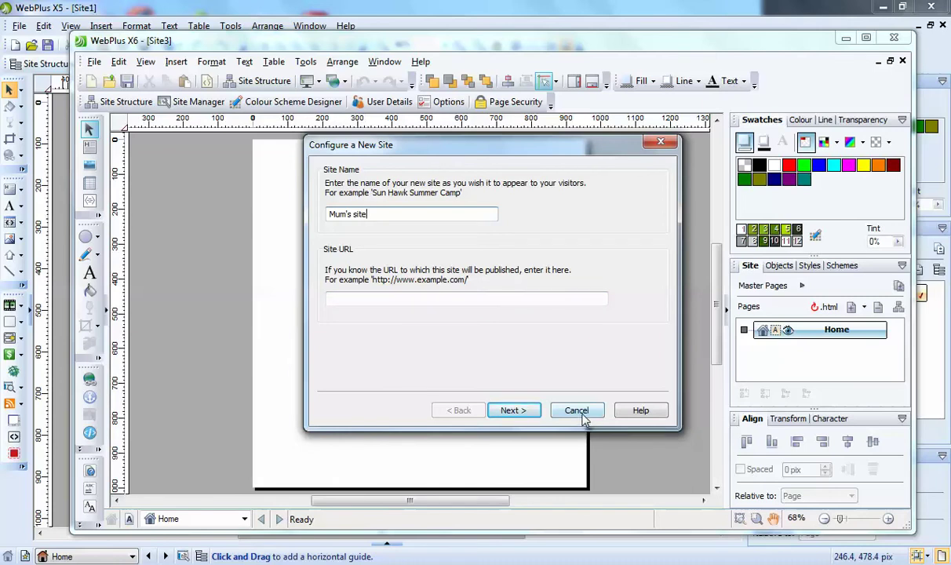
left_click(513, 411)
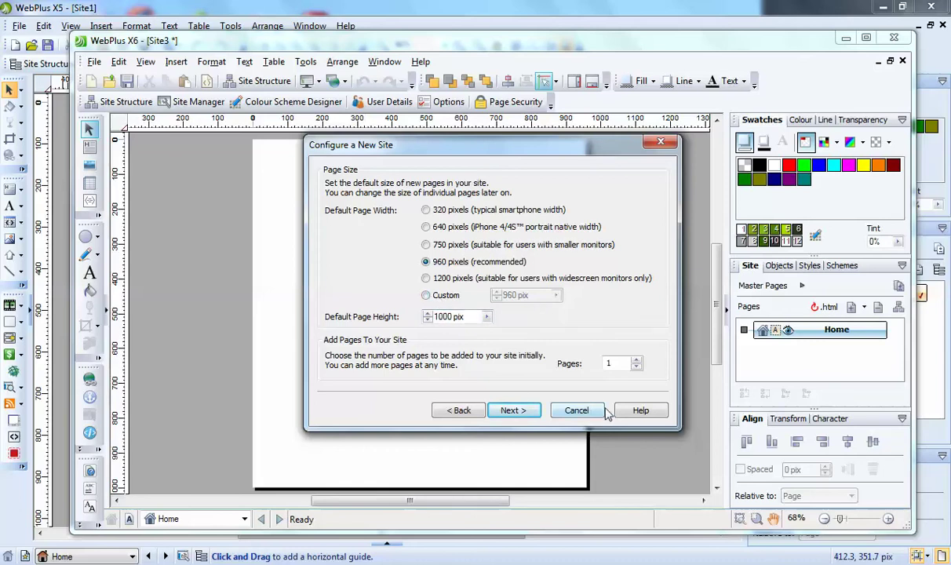
- Raise the Pages spin-box so the new site starts with 5 pages
left_click(637, 360)
left_click(637, 360)
left_click(637, 360)
left_click(637, 360)
left_click(637, 362)
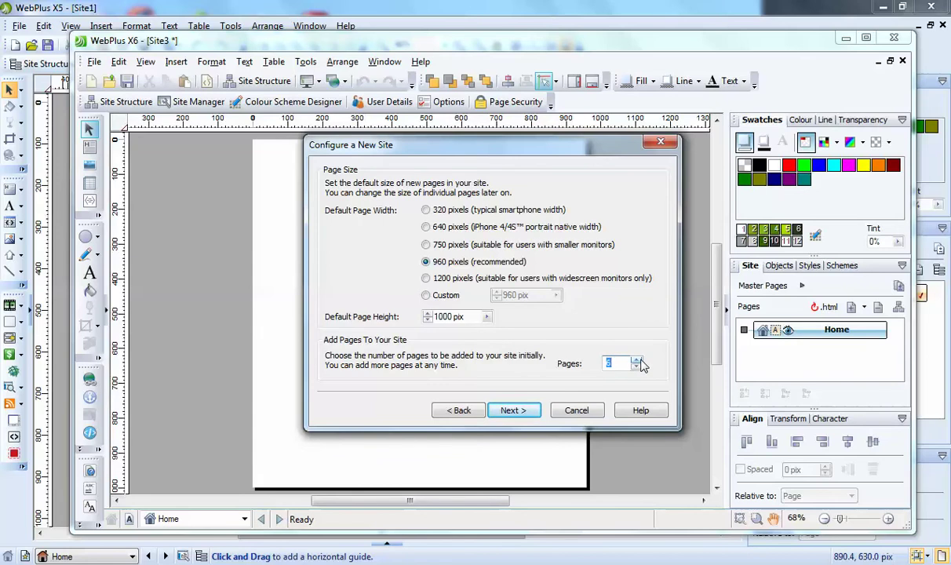
- Choose the Desert Rock colour scheme for the new site
left_click(514, 411)
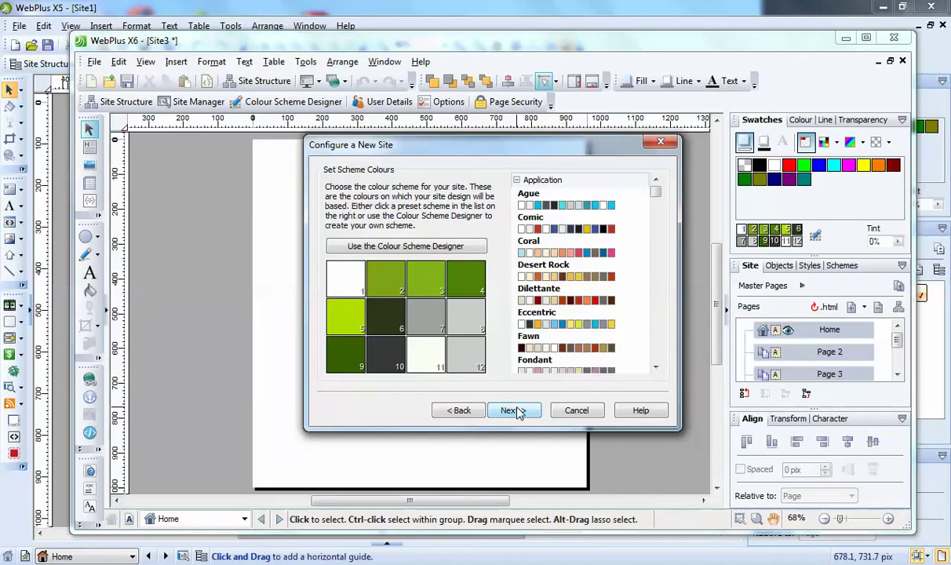
left_click(568, 282)
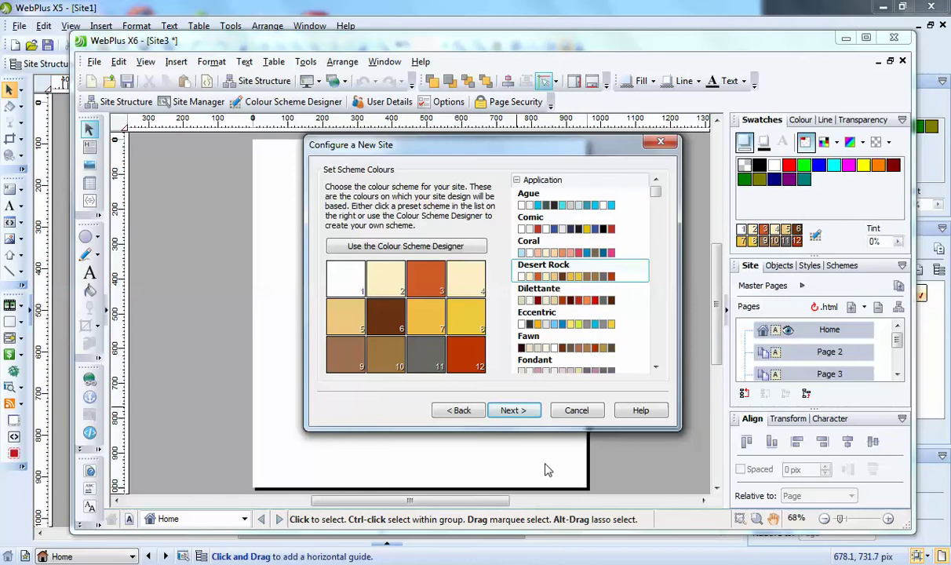
left_click(510, 411)
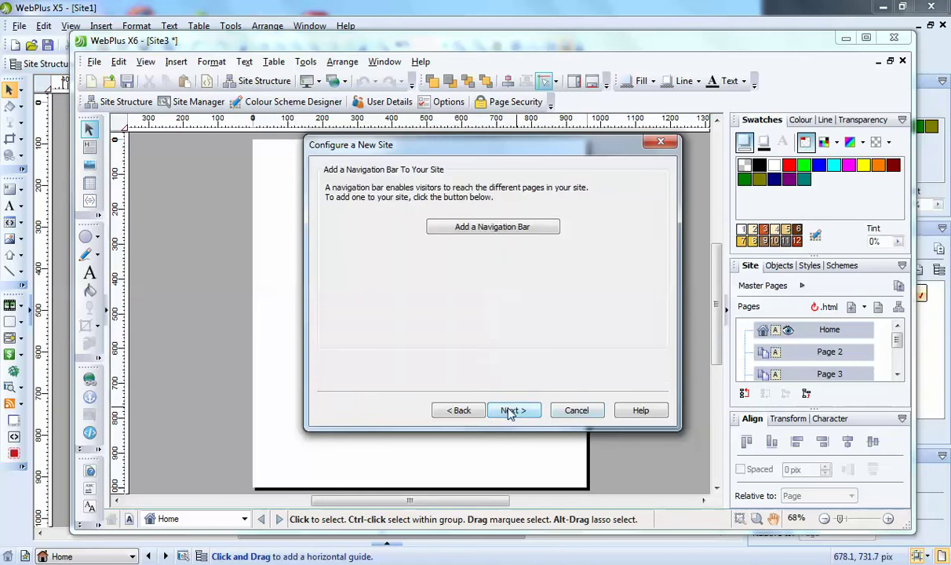
- Add a Standard 3 navigation bar from the Standard styles and continue to Choose Assets
left_click(474, 230)
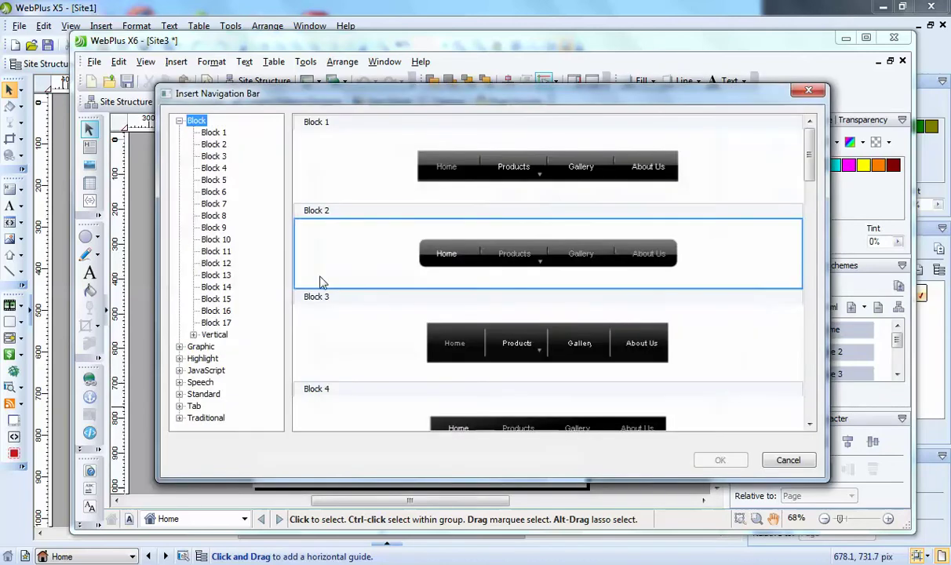
left_click(198, 394)
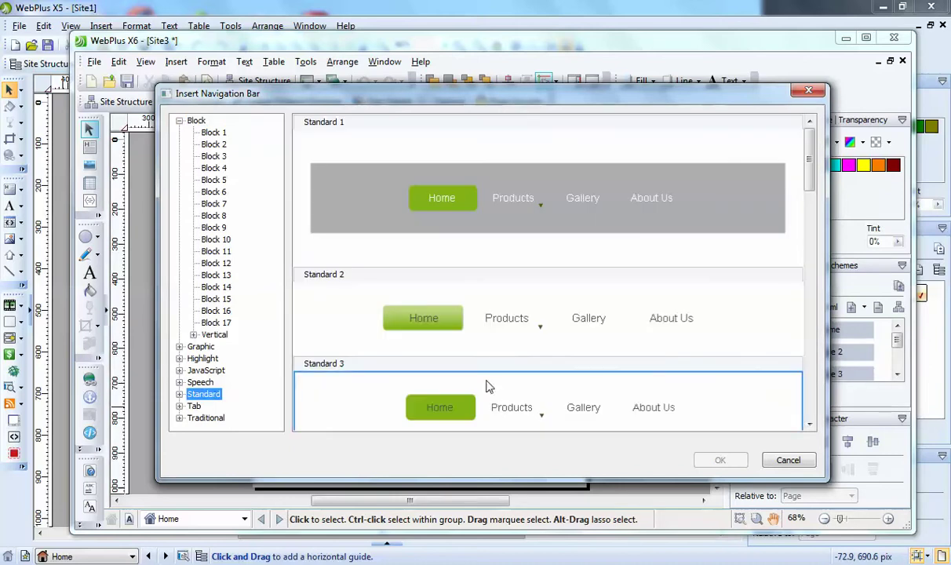
left_click(494, 404)
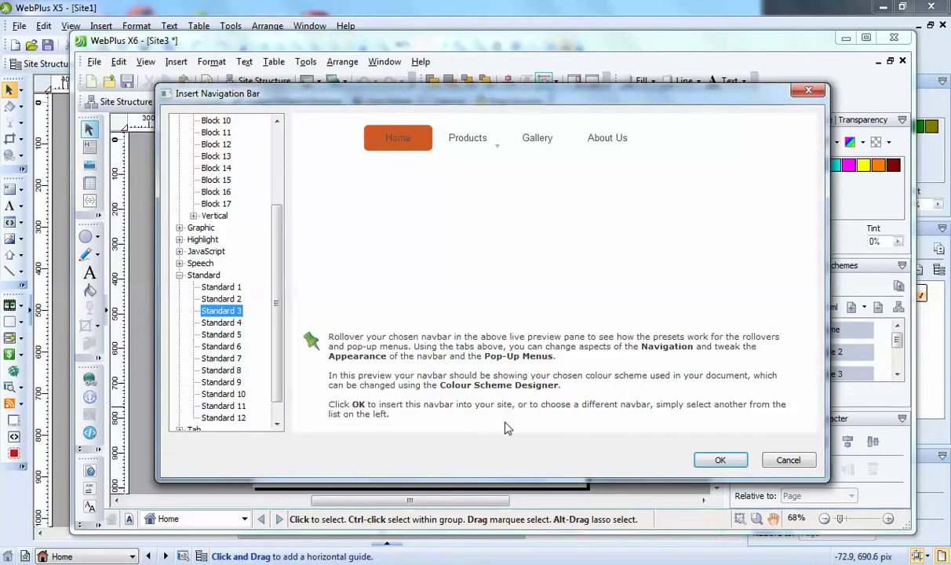
left_click(728, 464)
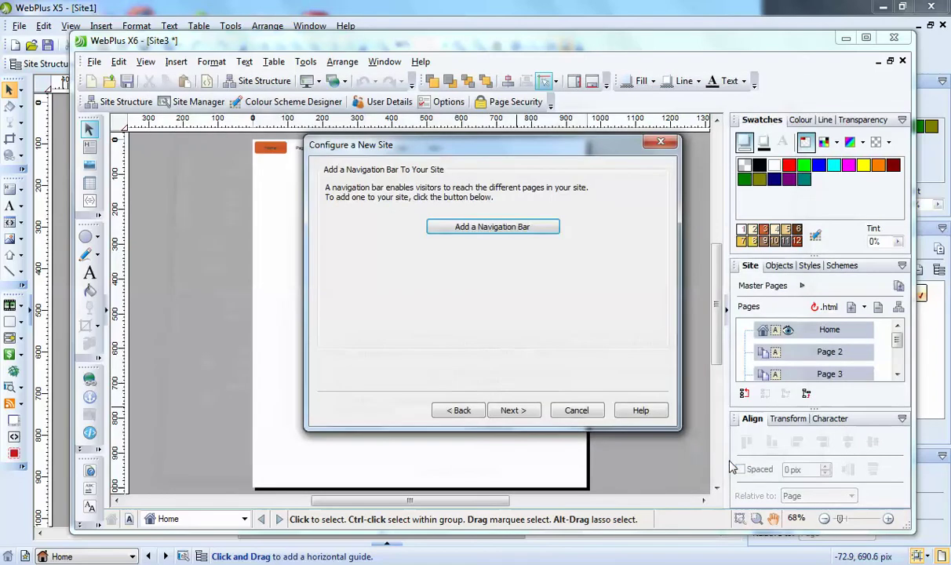
left_click(513, 410)
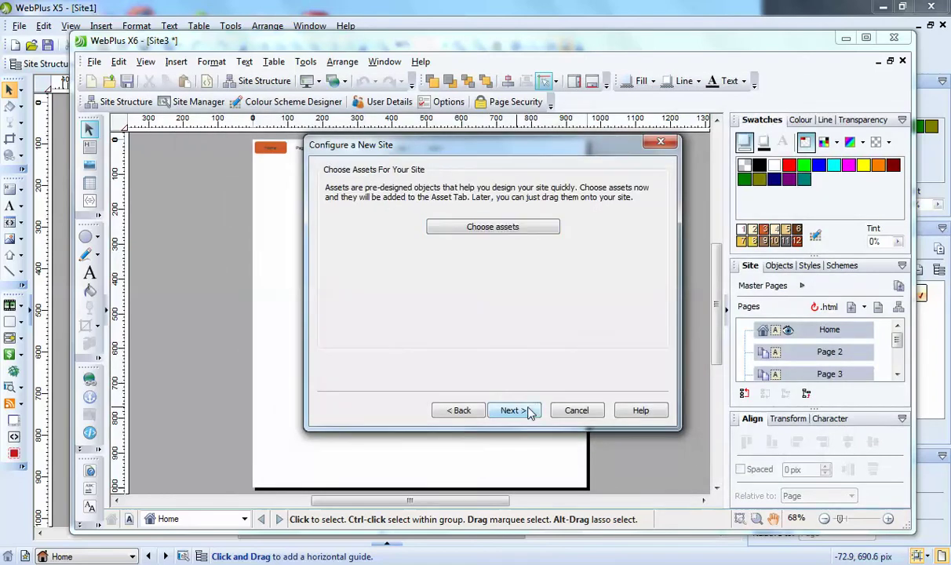
- Open the Asset Browser and look through the Logos, Picture Frames and Silhouettes categories
left_click(486, 229)
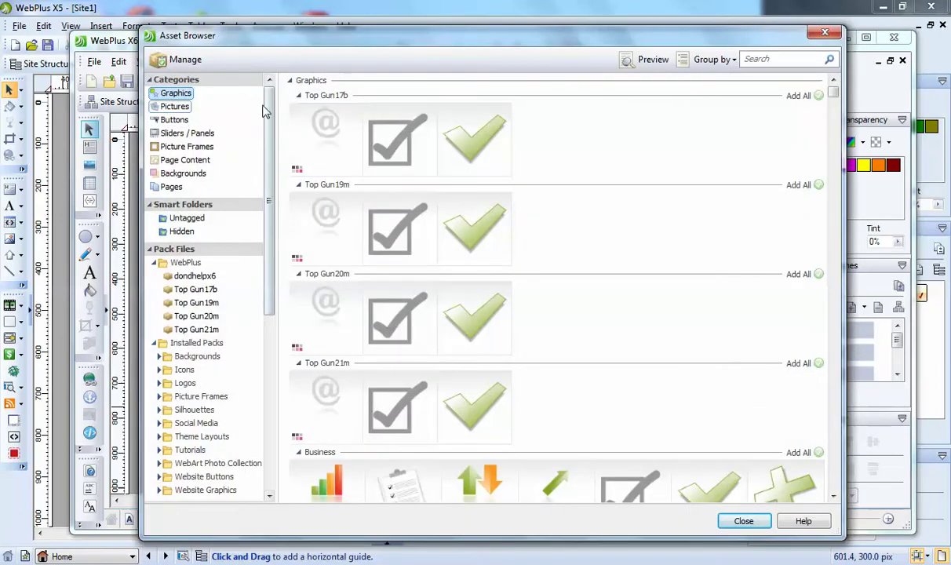
mouse_move(267, 115)
left_mouse_down()
mouse_move(269, 176)
mouse_move(281, 127)
left_mouse_up()
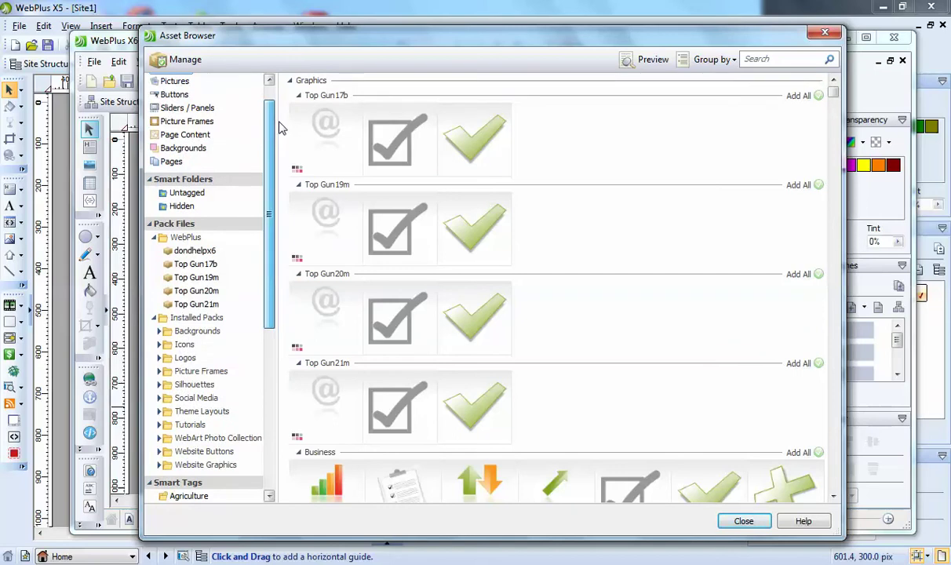
left_click(185, 359)
left_click(190, 372)
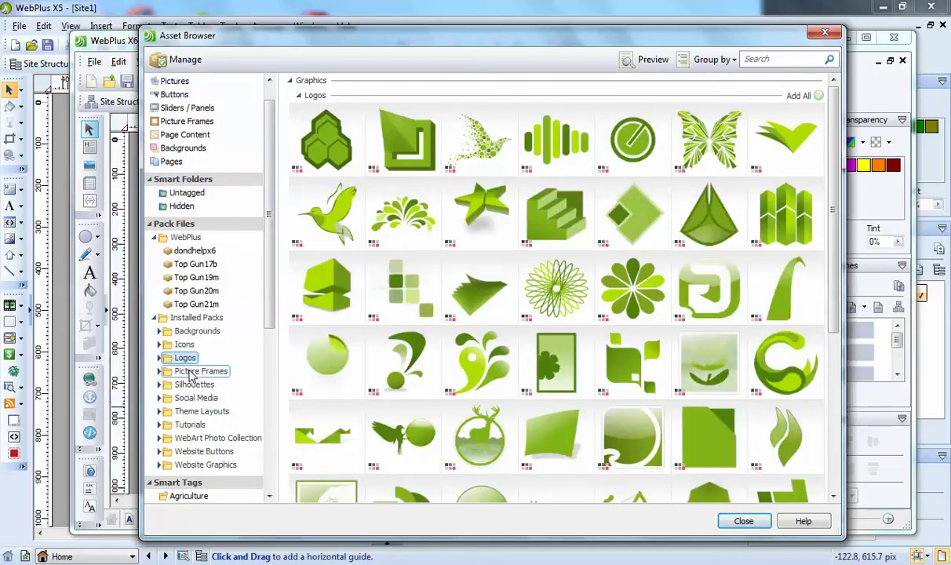
left_click(194, 384)
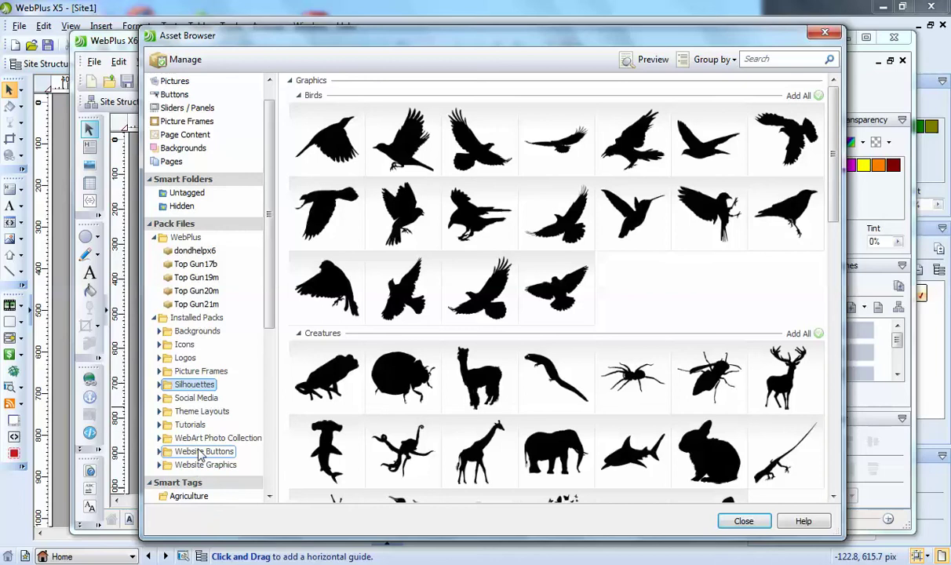
- Add the striped beige header and sky photo backgrounds as site assets
left_click(194, 333)
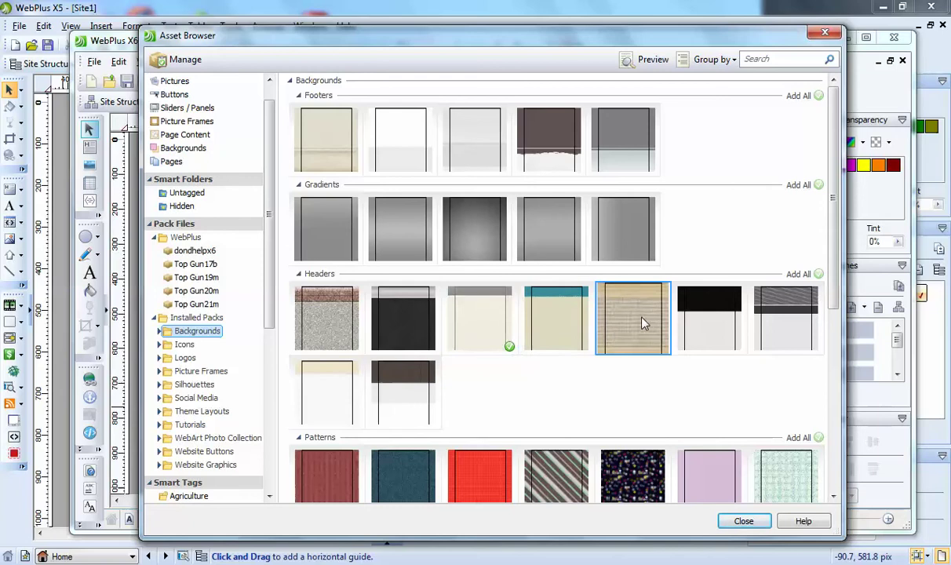
left_click(607, 299)
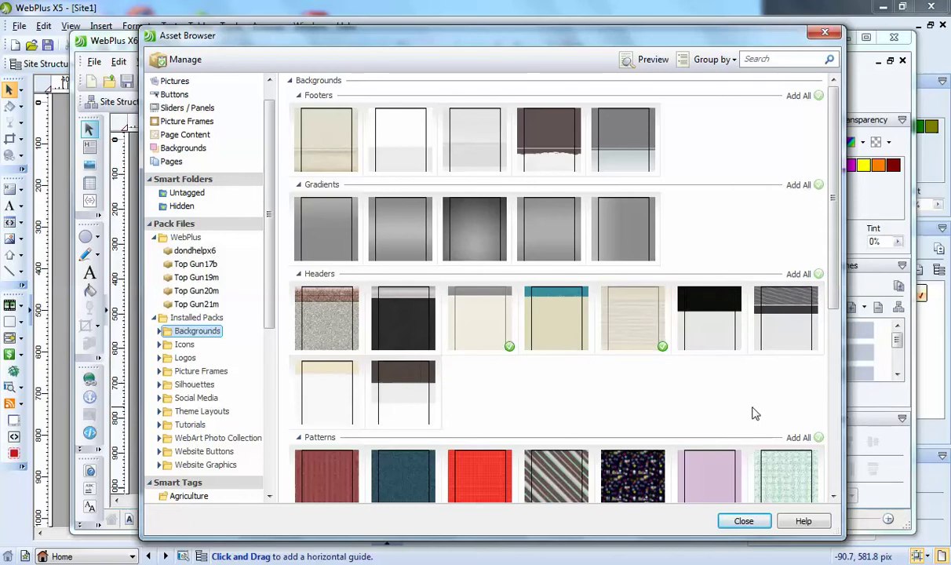
scroll(835, 244, "down", 5)
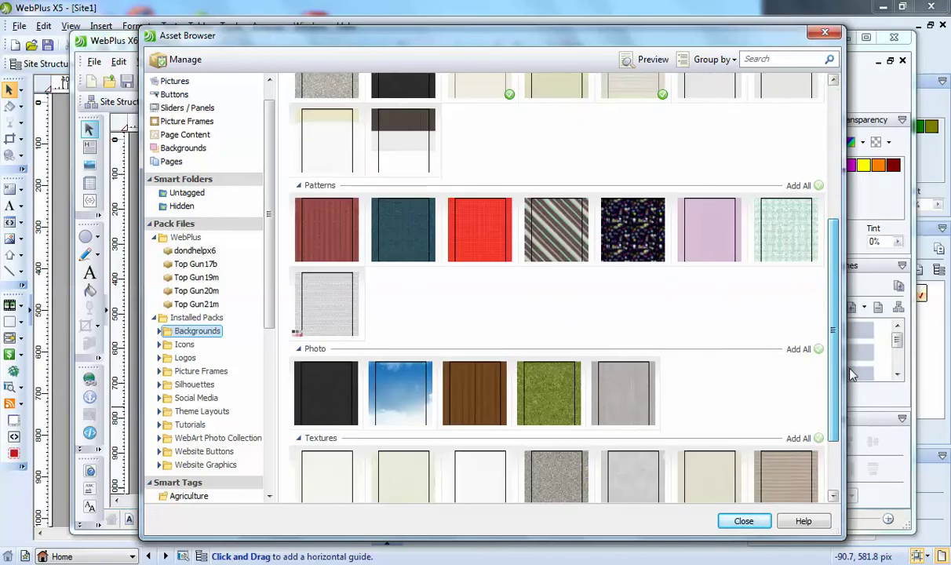
left_click(397, 362)
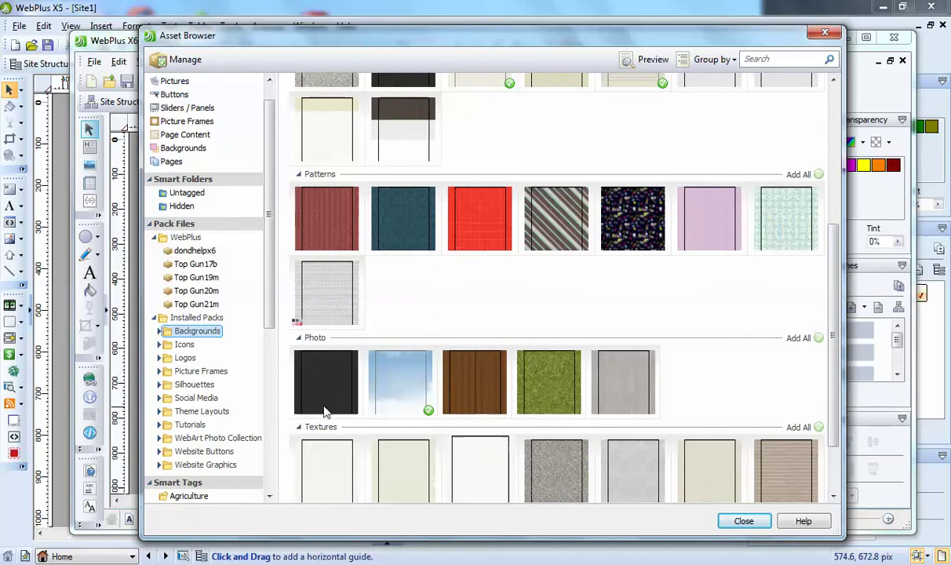
- Add the green flower, swirl and round green logos, then close the Asset Browser
left_click(185, 359)
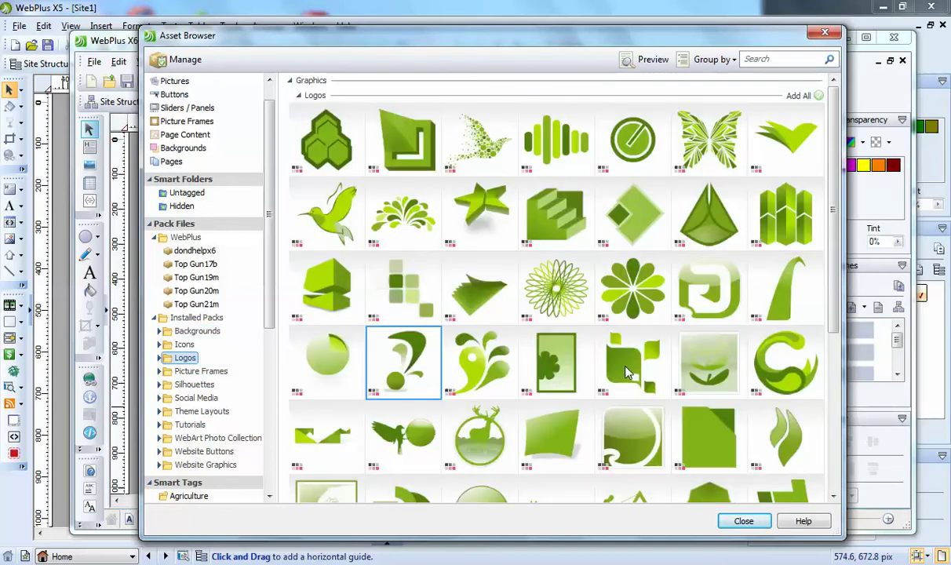
left_click(630, 299)
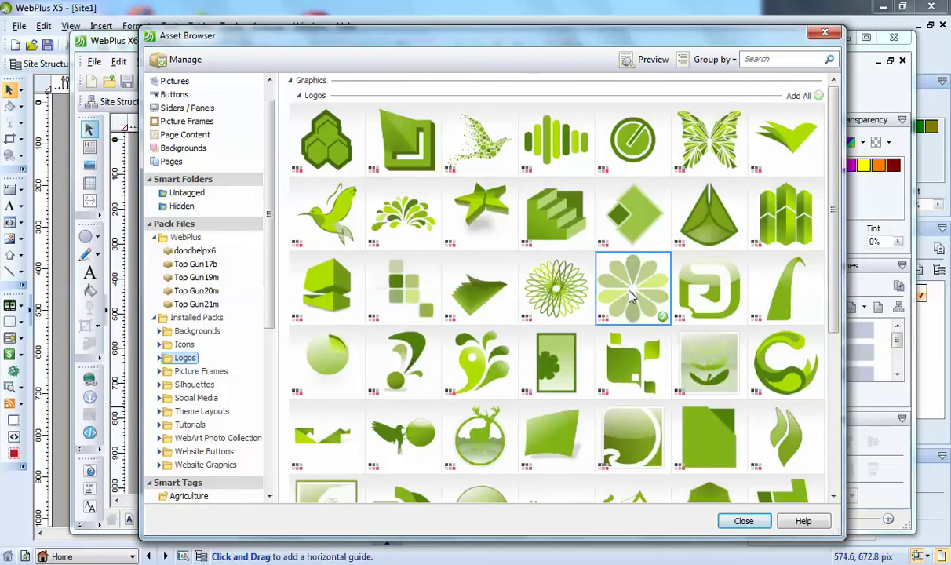
left_click(396, 377)
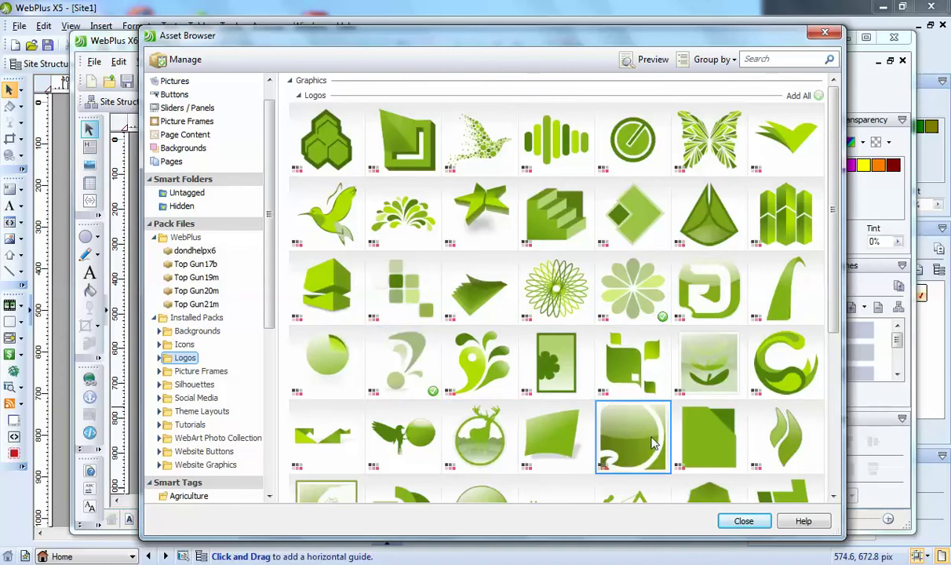
left_click(653, 443)
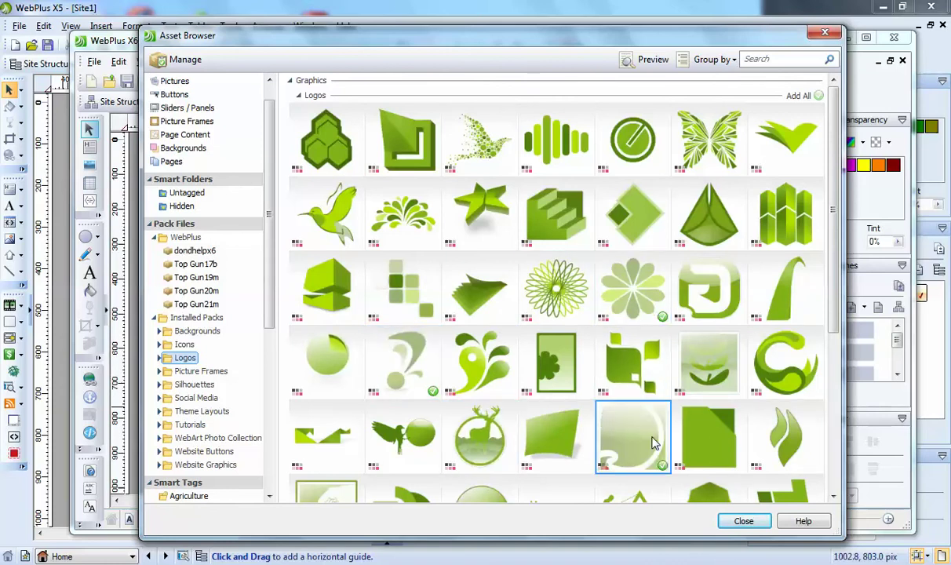
left_click(742, 522)
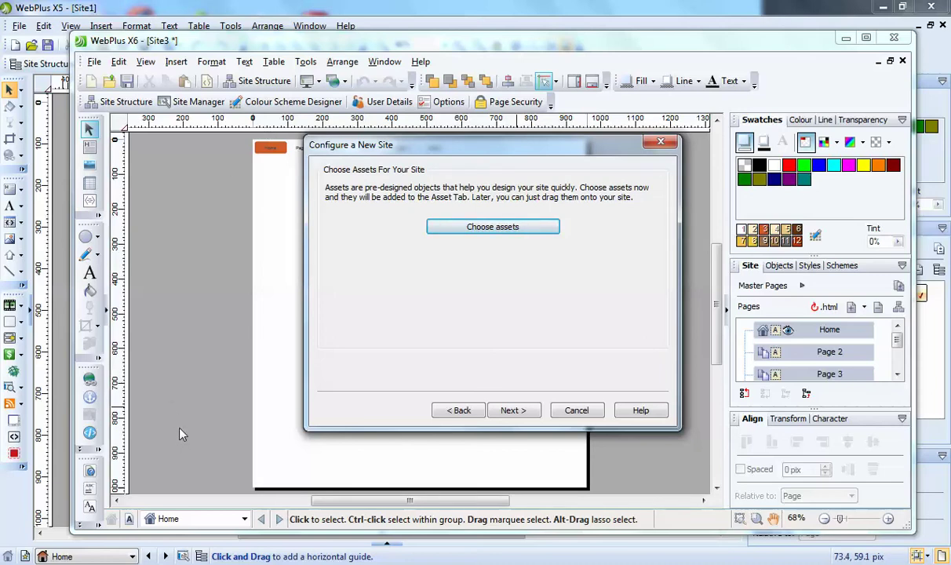
- Pass the Choose Assets and Save Your Site steps and finish the wizard
left_click(522, 410)
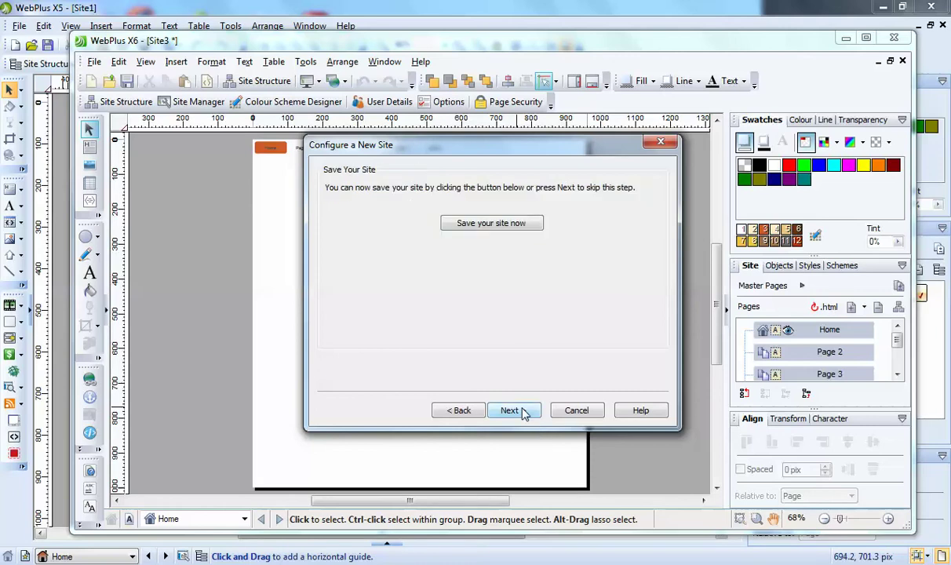
left_click(521, 411)
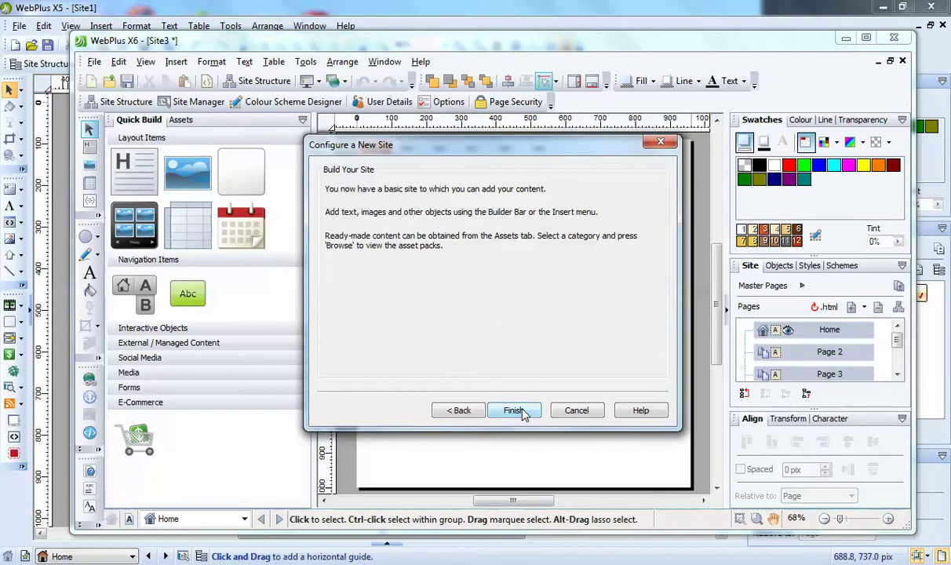
left_click(514, 410)
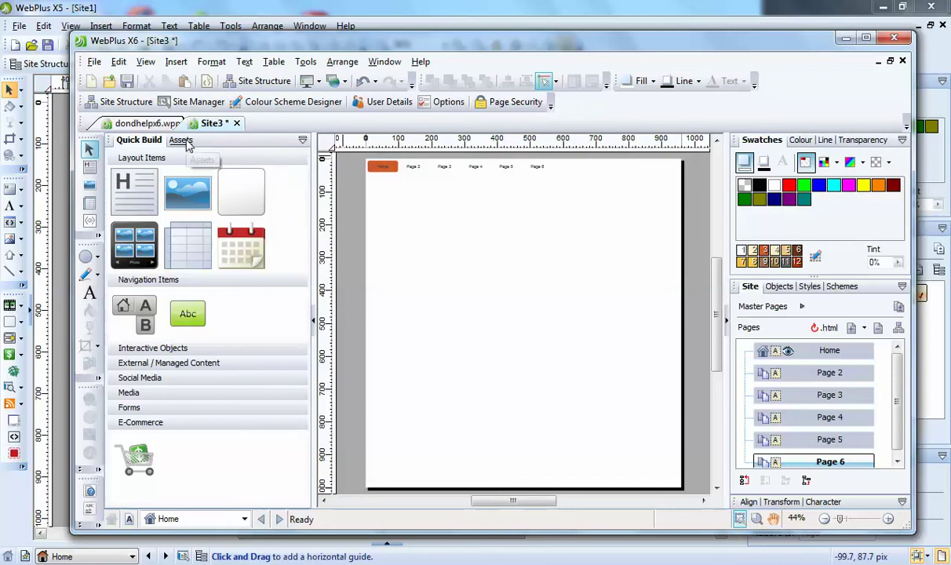
- In the Assets tab, expand Pictures, Sliders / Panels, Buttons and then Backgrounds
left_click(199, 141)
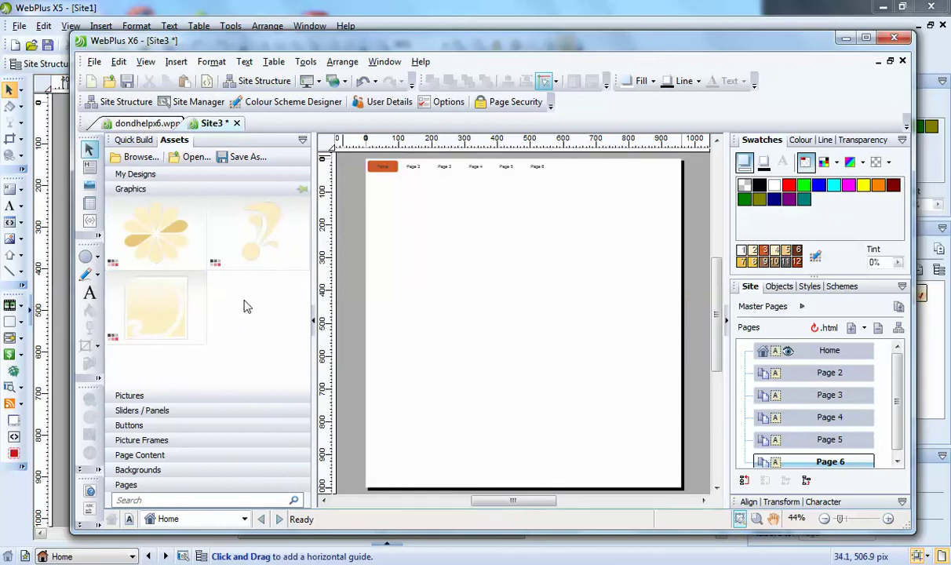
left_click(240, 395)
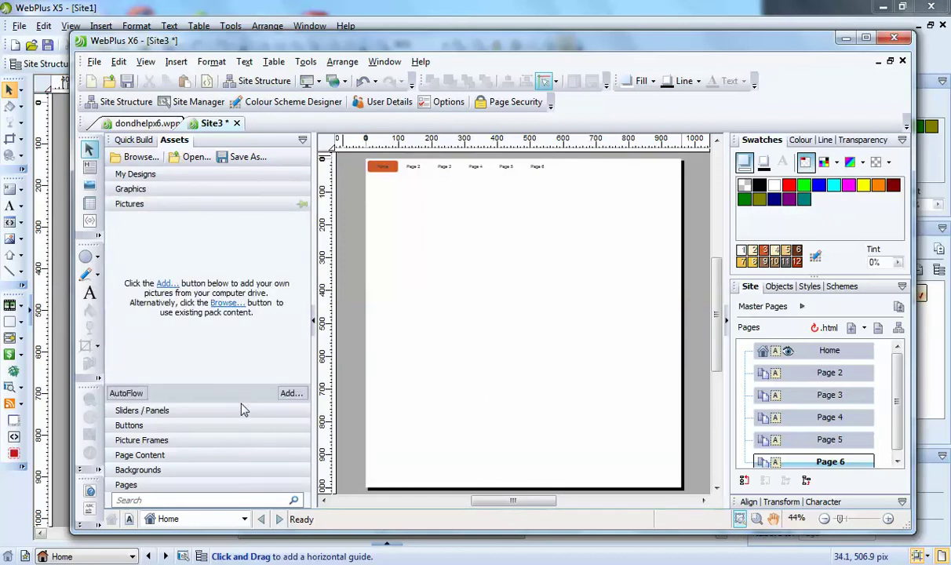
left_click(243, 410)
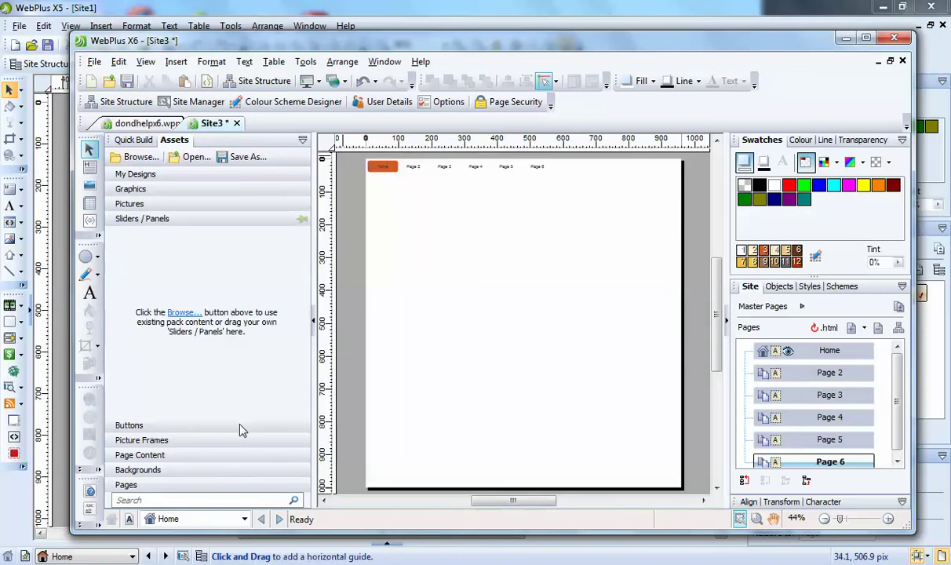
left_click(241, 428)
left_click(228, 471)
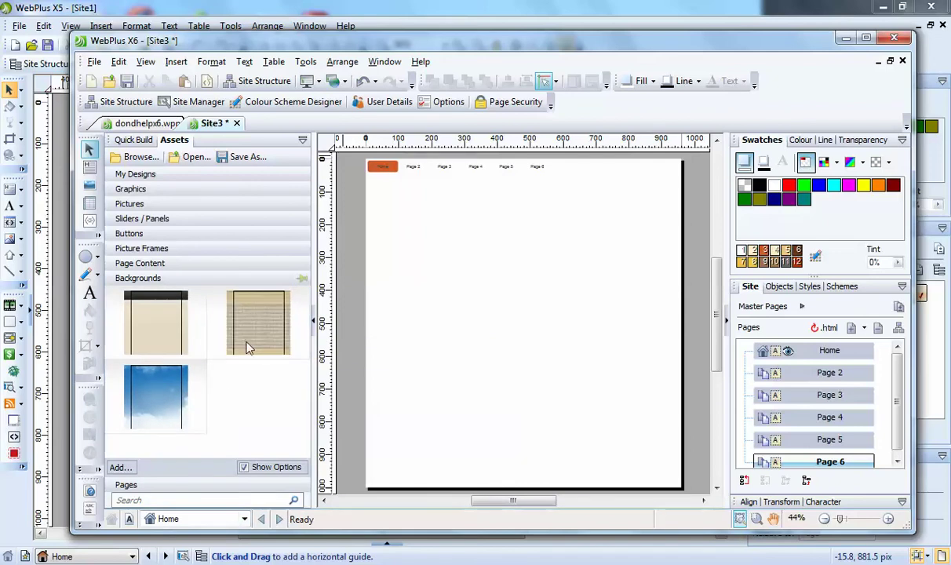
- Apply the sky background to the page as the site's default background
mouse_move(166, 365)
left_click_drag(201, 375, 565, 343)
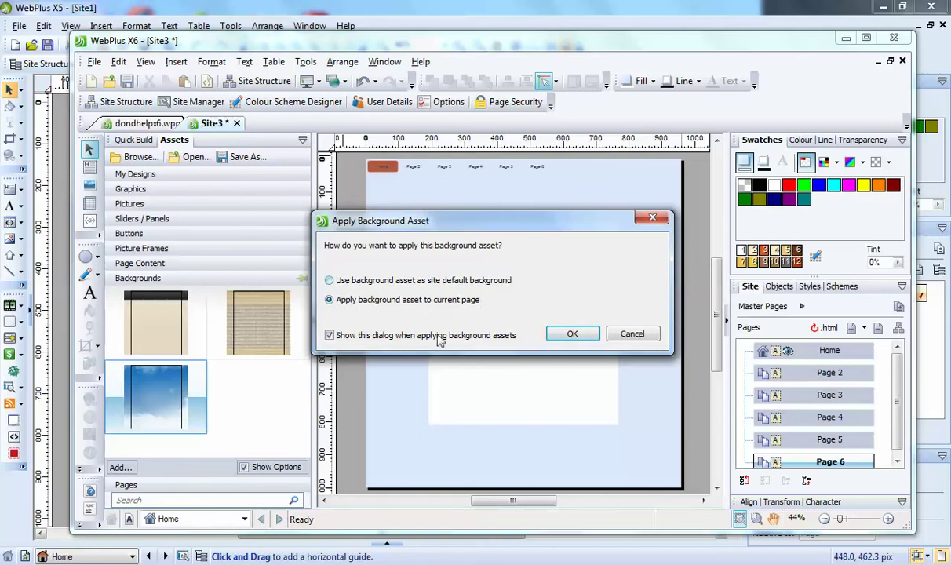
left_click(328, 279)
left_click(573, 334)
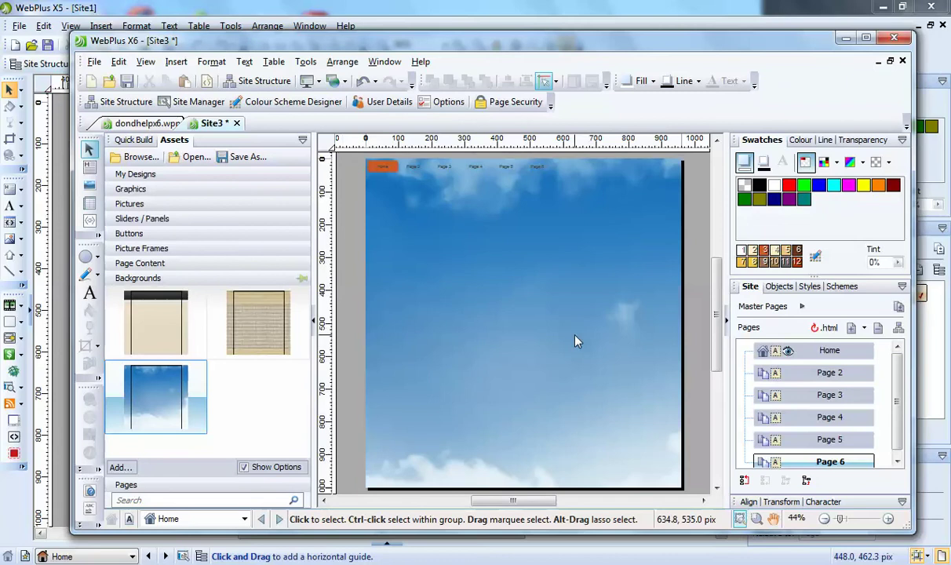
- Open Page 2 for editing from the page list
double_click(822, 396)
left_click(816, 372)
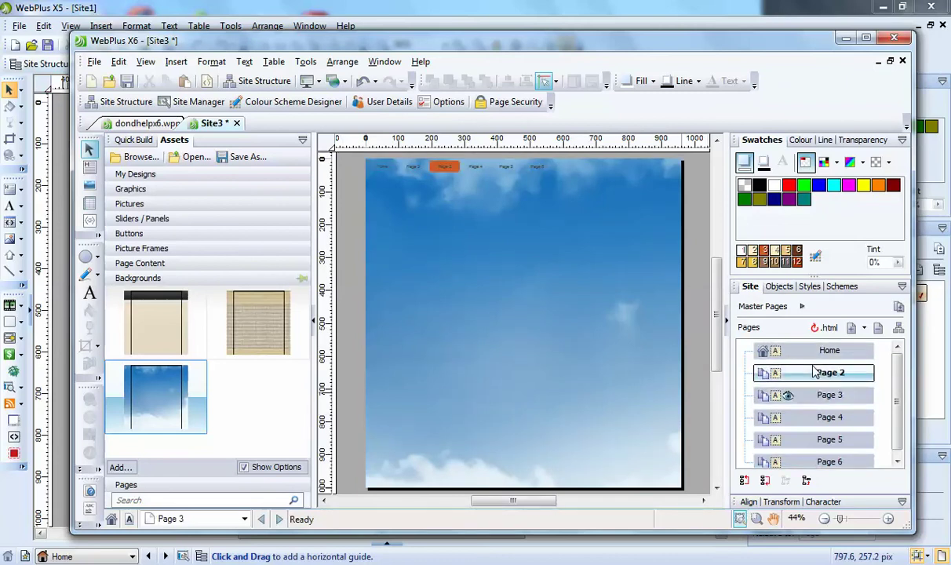
double_click(816, 373)
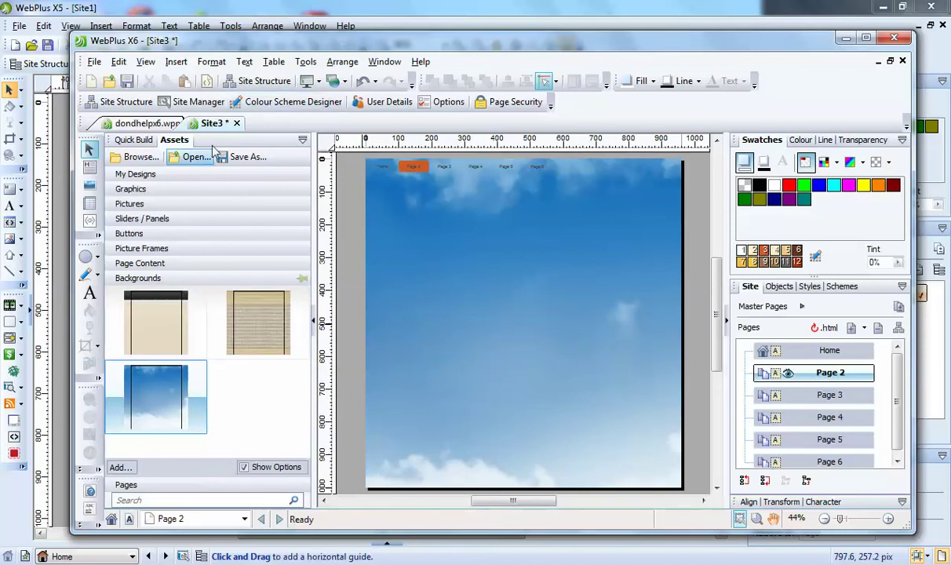
- From Quick Build's Social Media items, place a social bookmarking button strip on Page 2
left_click(133, 139)
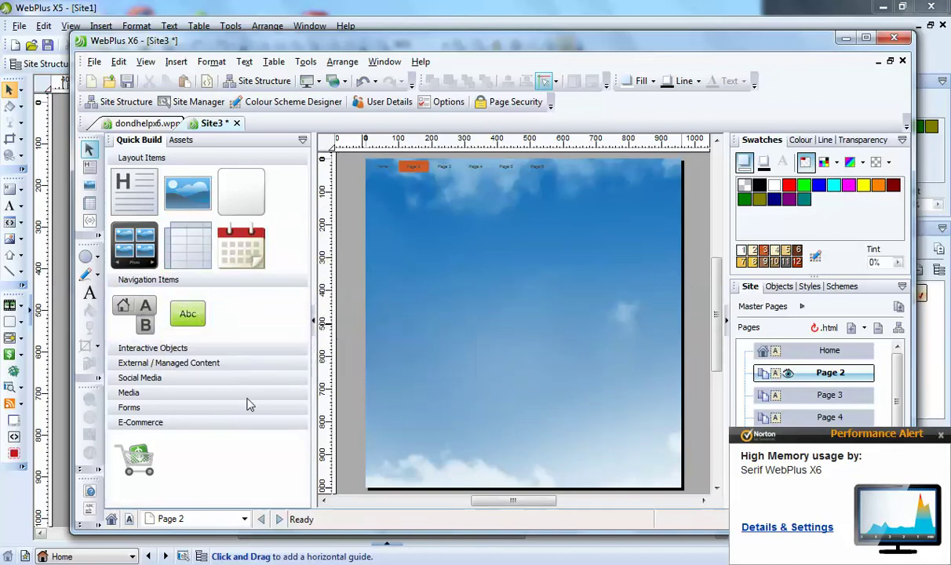
left_click(232, 350)
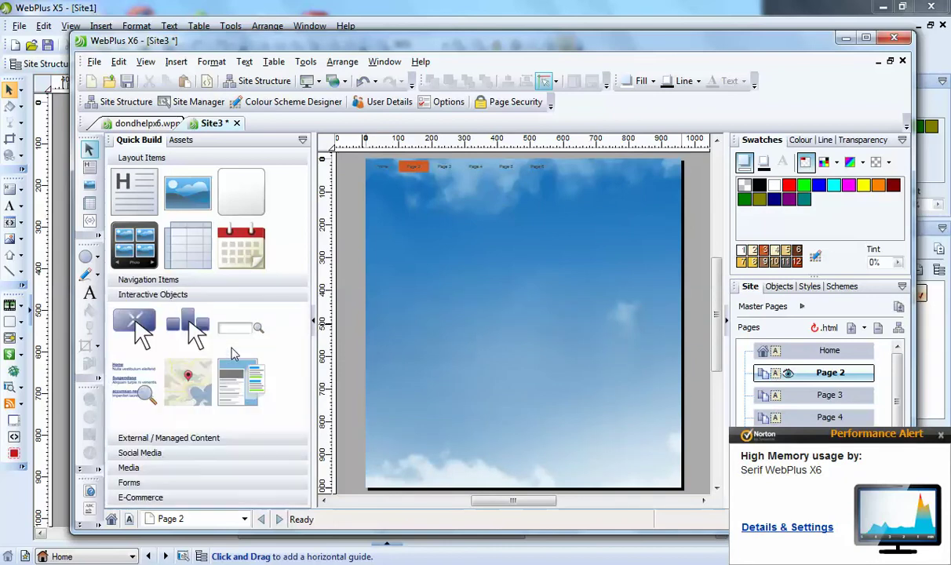
left_click(248, 442)
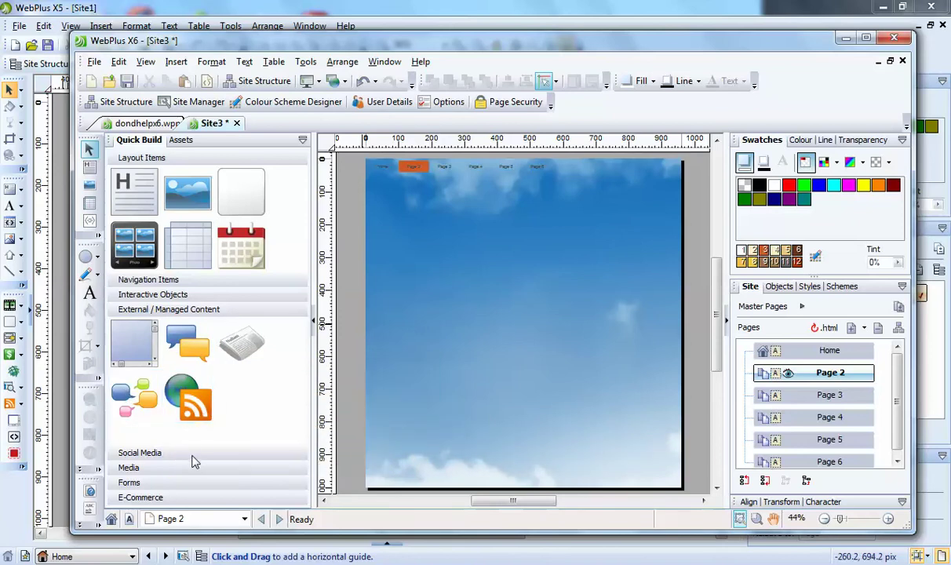
left_click(192, 455)
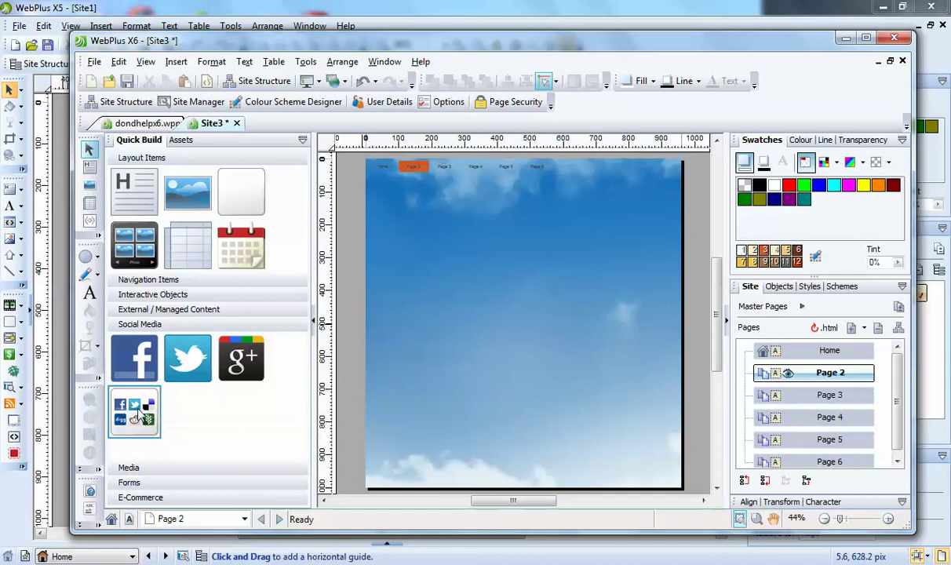
left_click(515, 258)
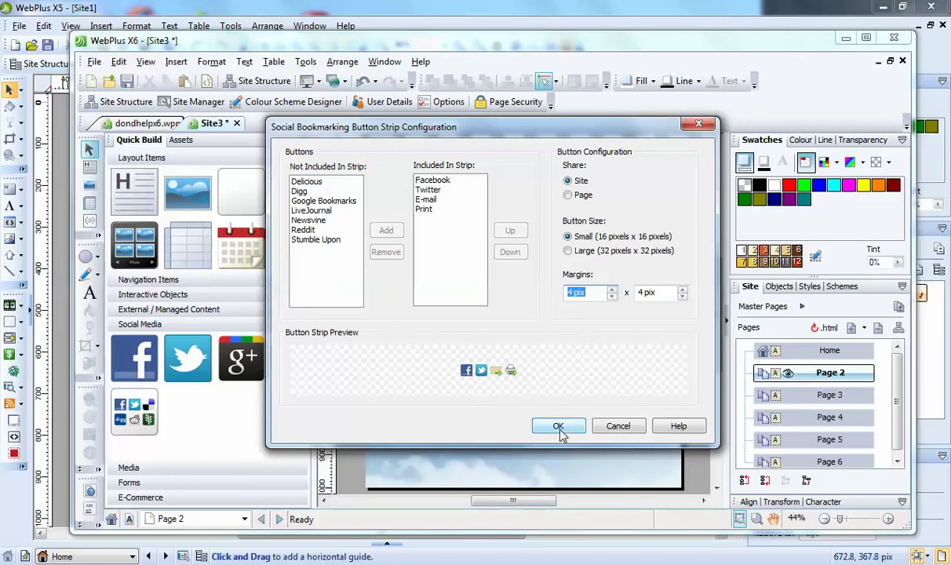
- Set the bookmarking strip to Large (32 x 32 pixels) buttons and confirm
left_click(567, 251)
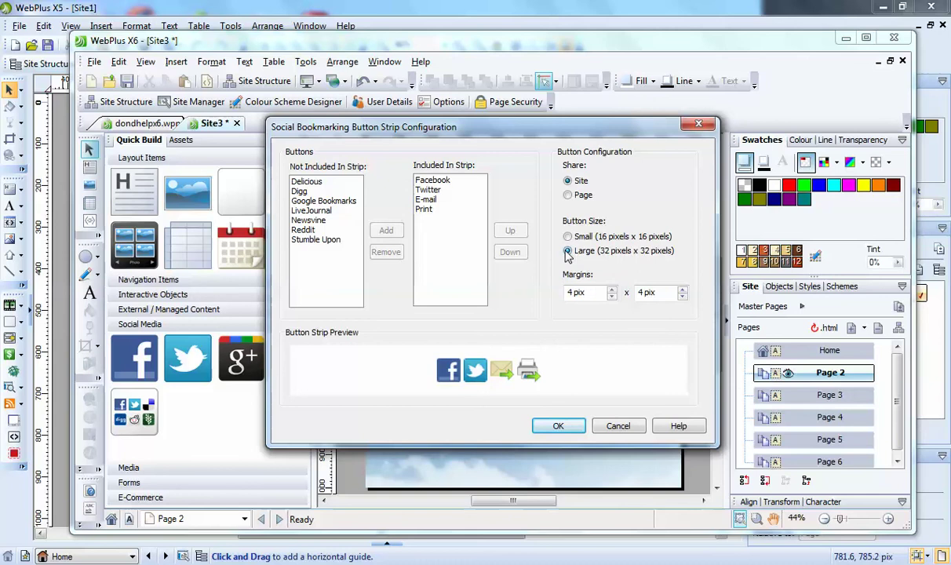
left_click(547, 427)
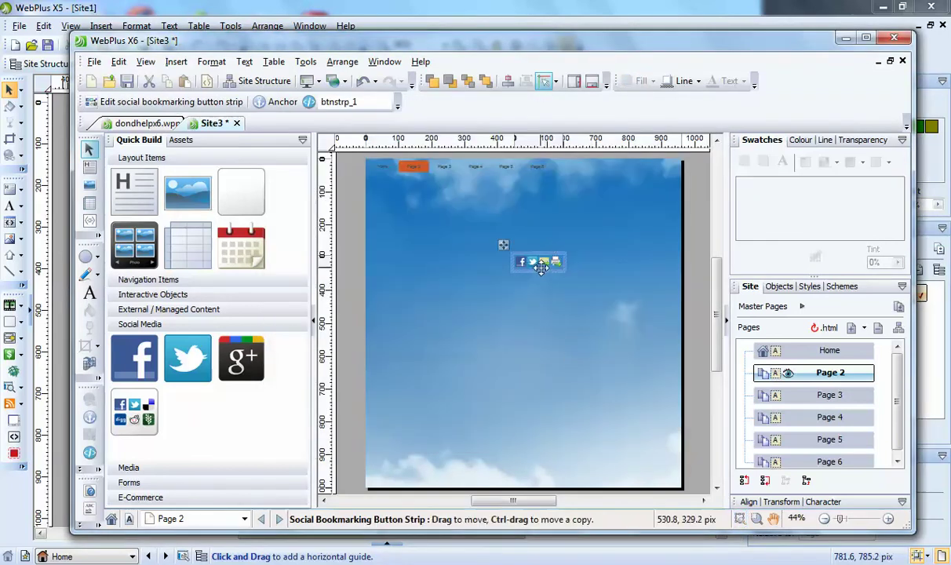
- Move the four-button bookmarking strip up so it sits just below the navigation bar
left_click_drag(521, 263, 501, 205)
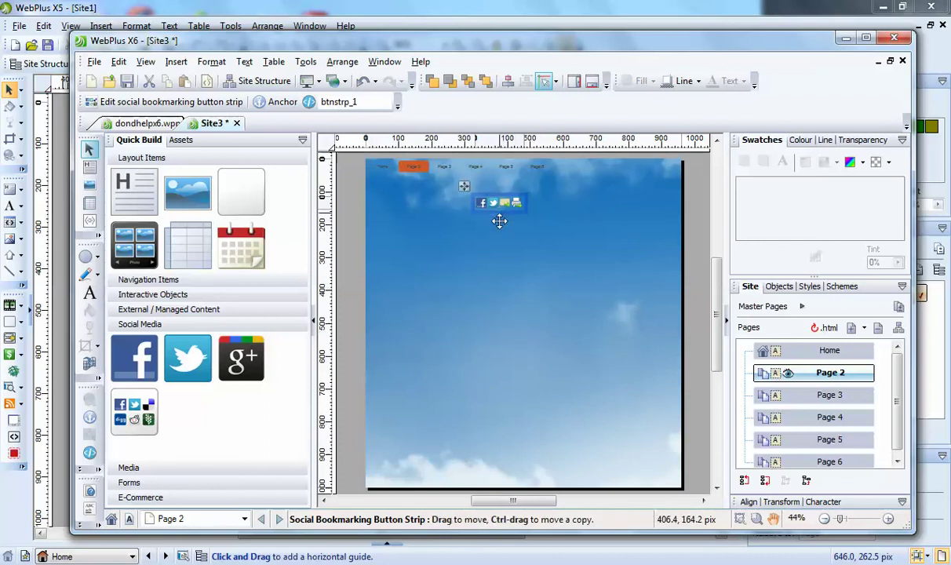
left_click_drag(499, 219, 526, 228)
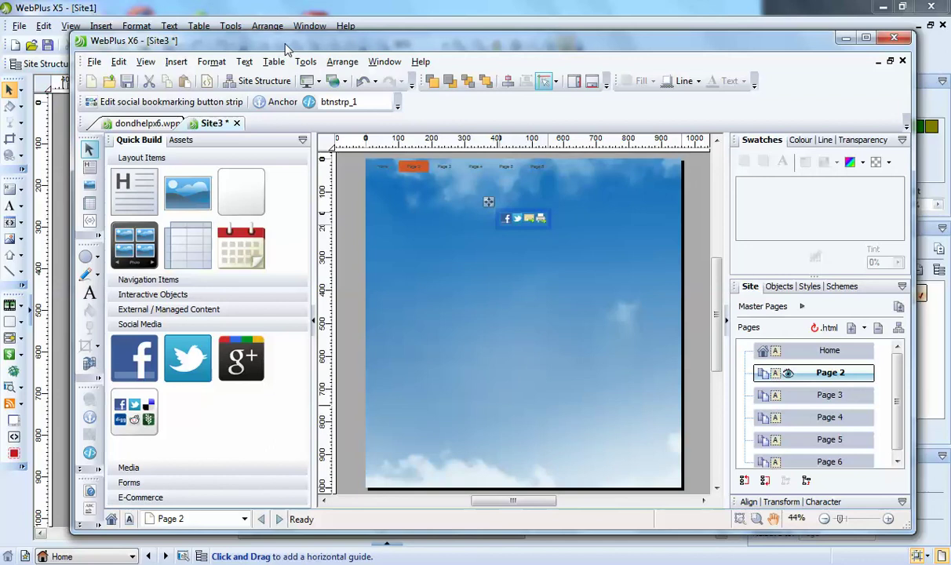
left_click_drag(286, 48, 251, 84)
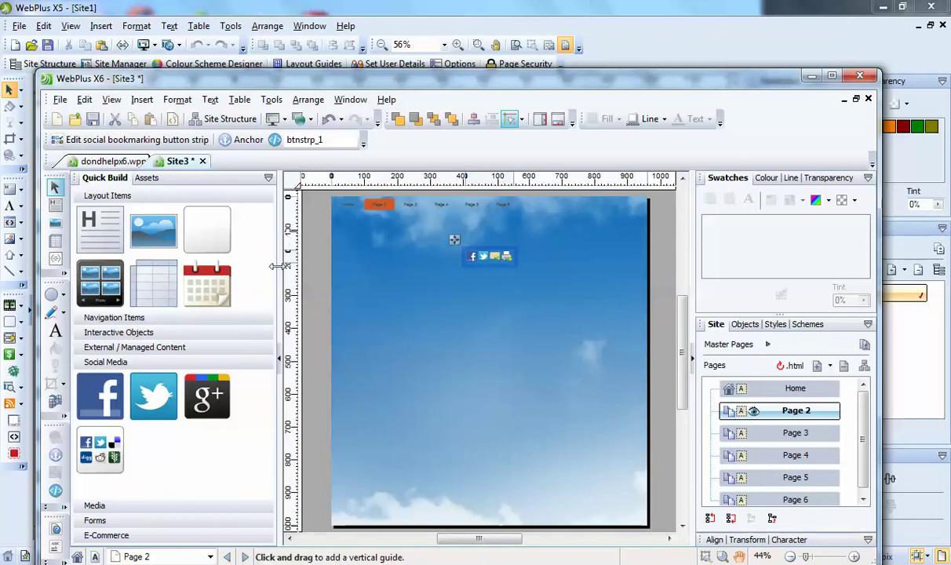
- Collapse the Quick Build panel so the Page 2 canvas is wider
left_click(280, 362)
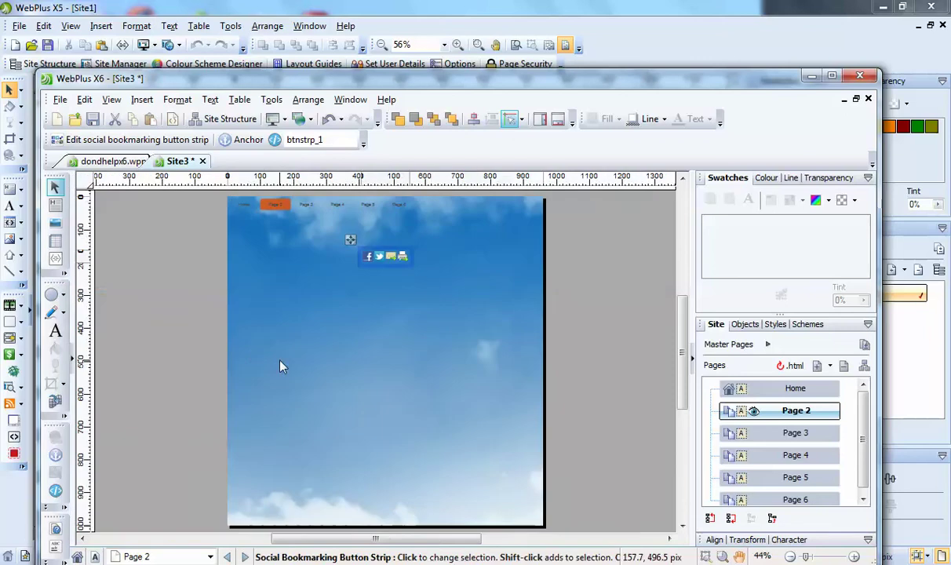
left_click(77, 361)
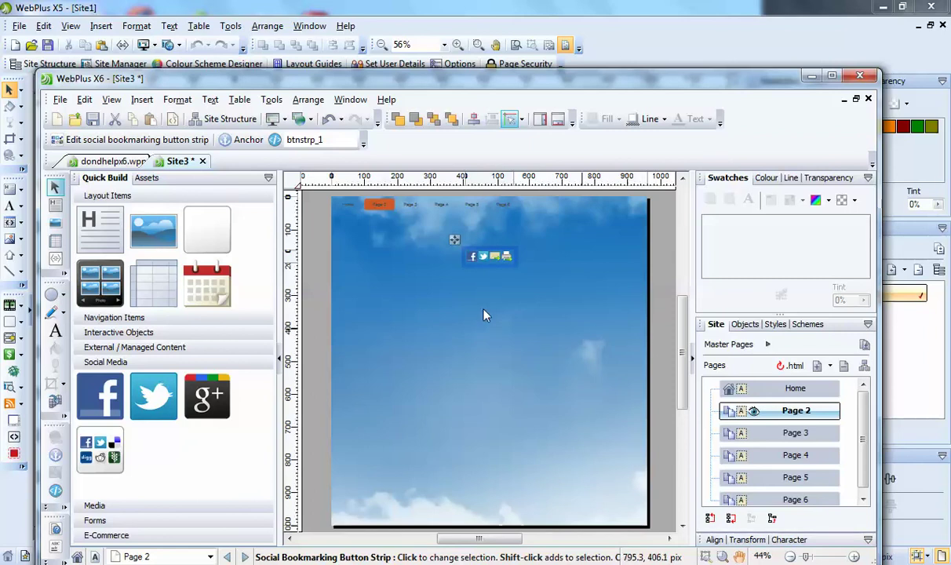
left_click(281, 360)
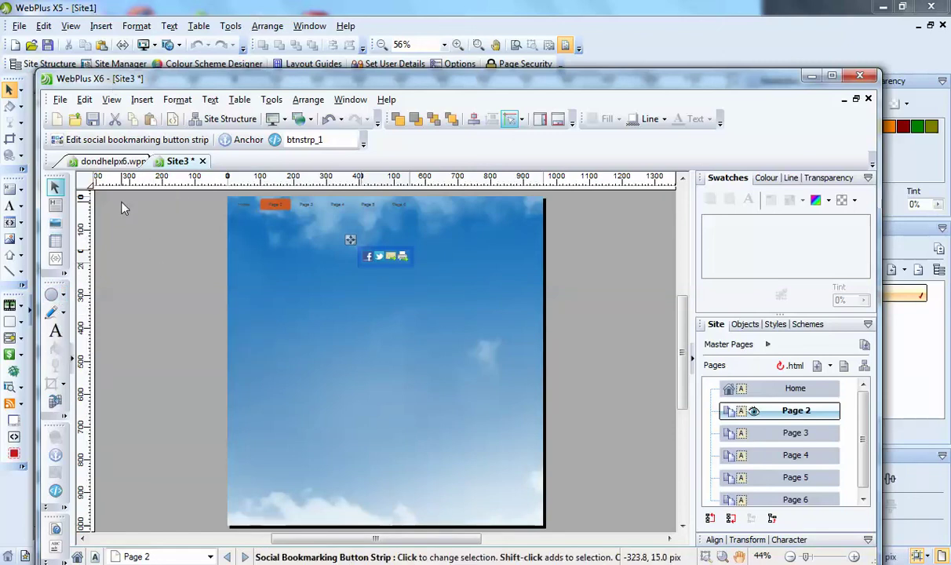
left_click(140, 100)
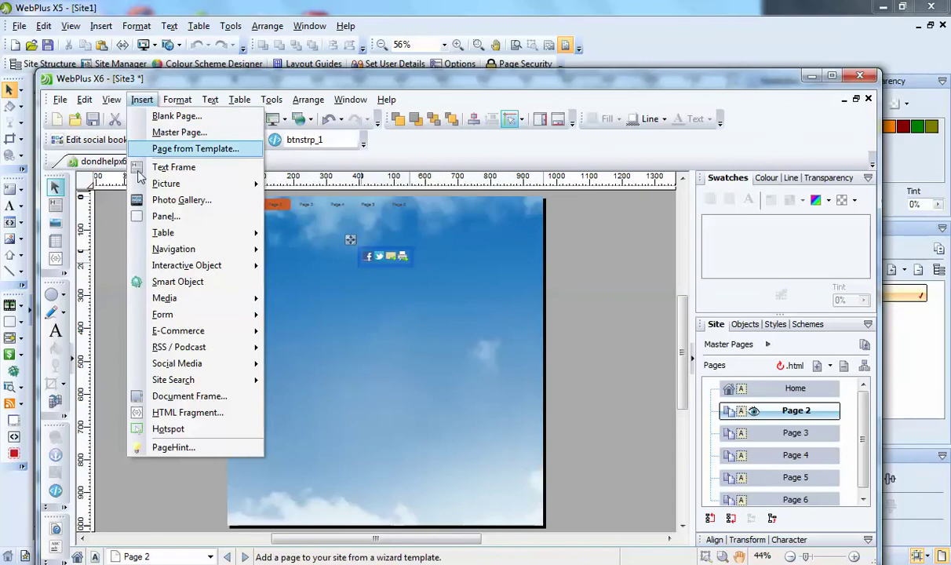
mouse_move(139, 183)
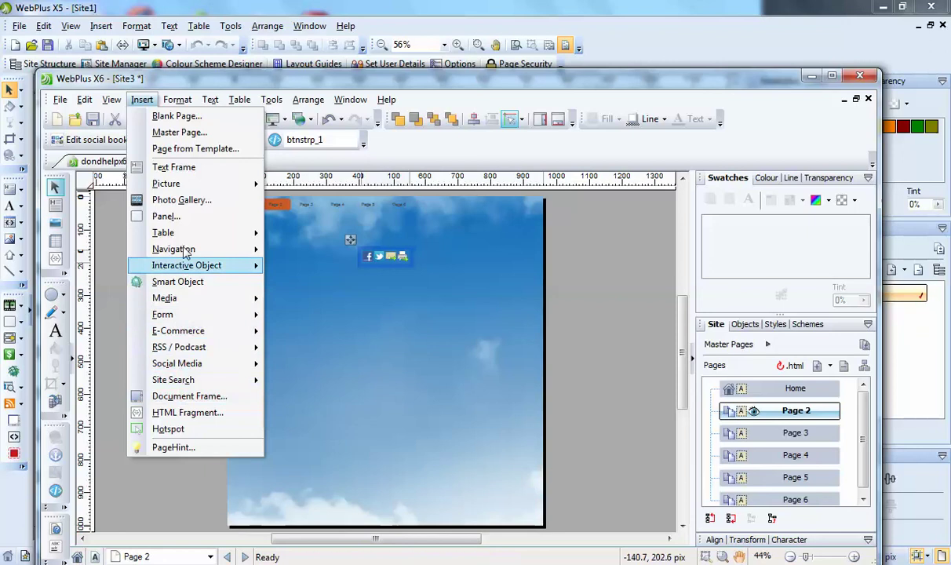
mouse_move(192, 189)
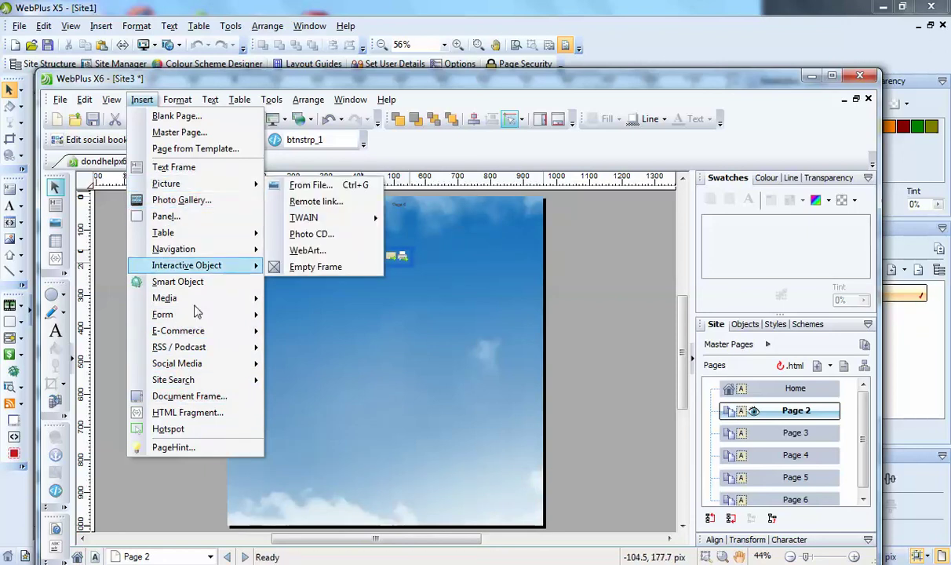
left_click(117, 260)
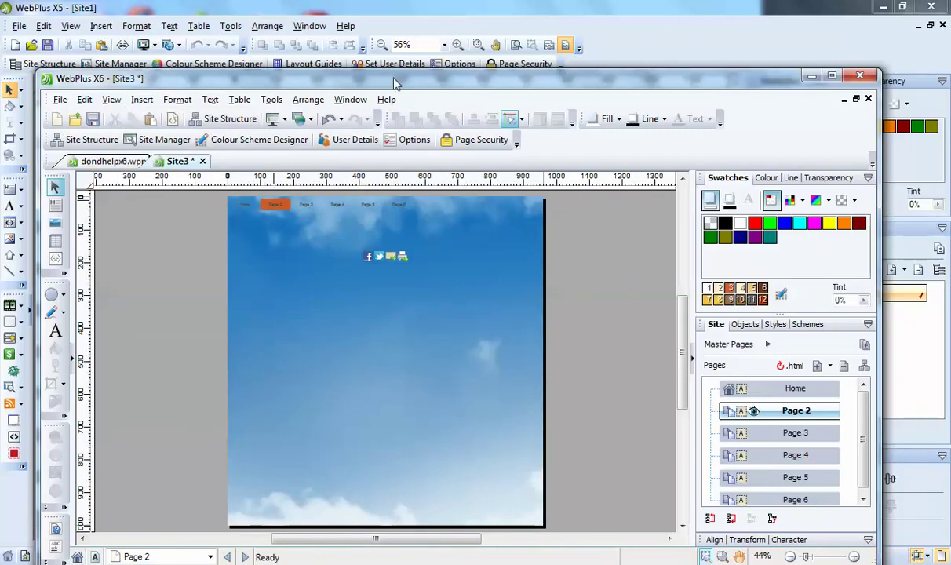
- Switch to the Site Structure view showing Home through Page 6
left_click_drag(397, 81, 408, 39)
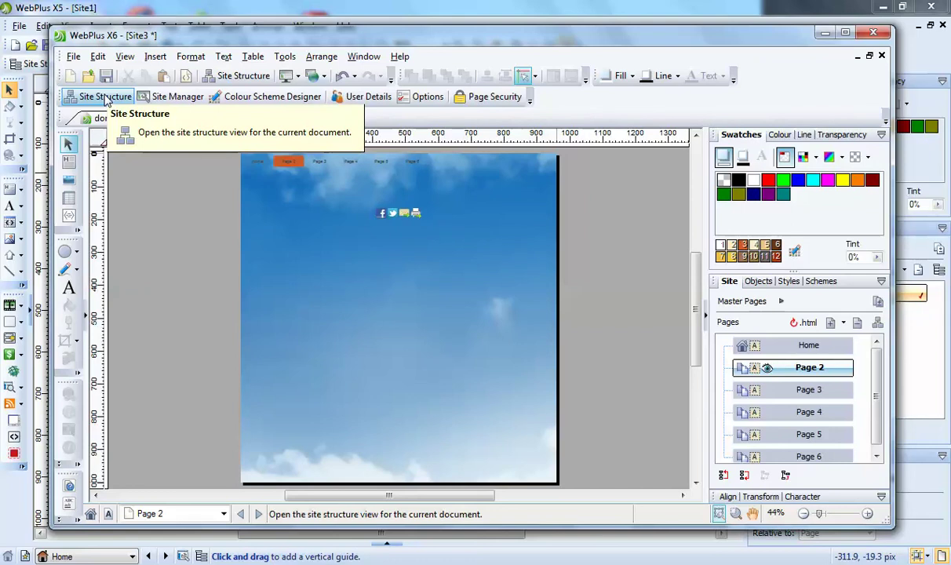
left_click(108, 97)
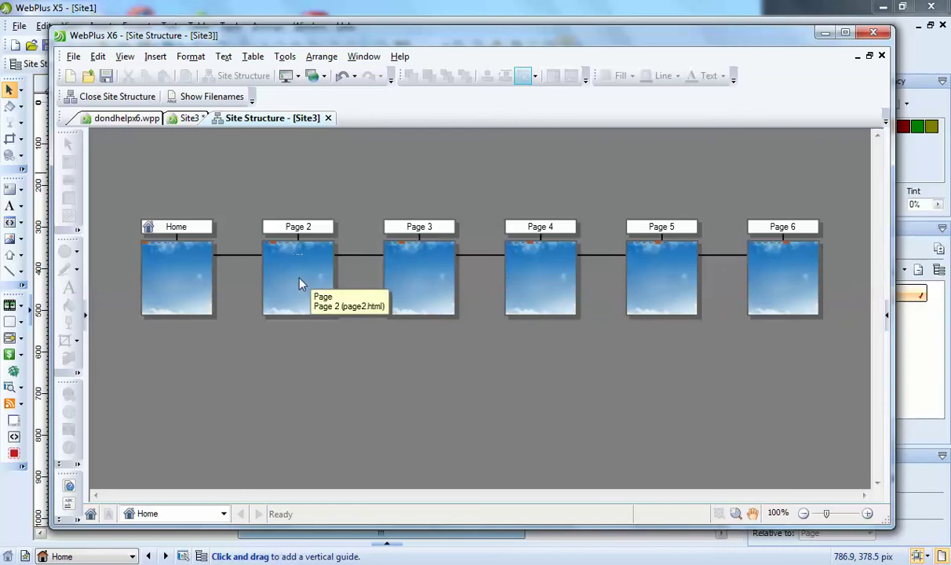
- Make Page 2 and Page 3 child pages of Home in the site structure
left_click_drag(301, 284, 173, 318)
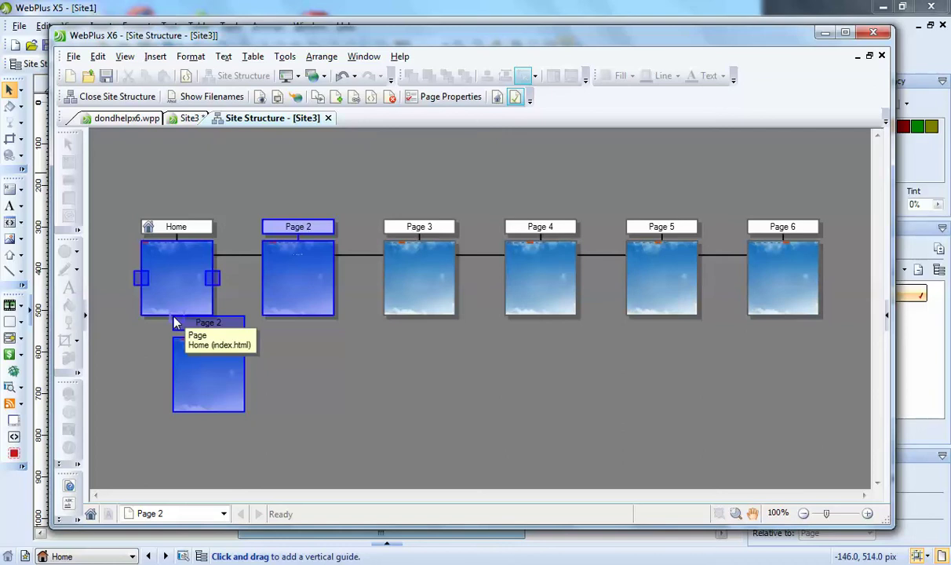
left_click_drag(174, 321, 173, 322)
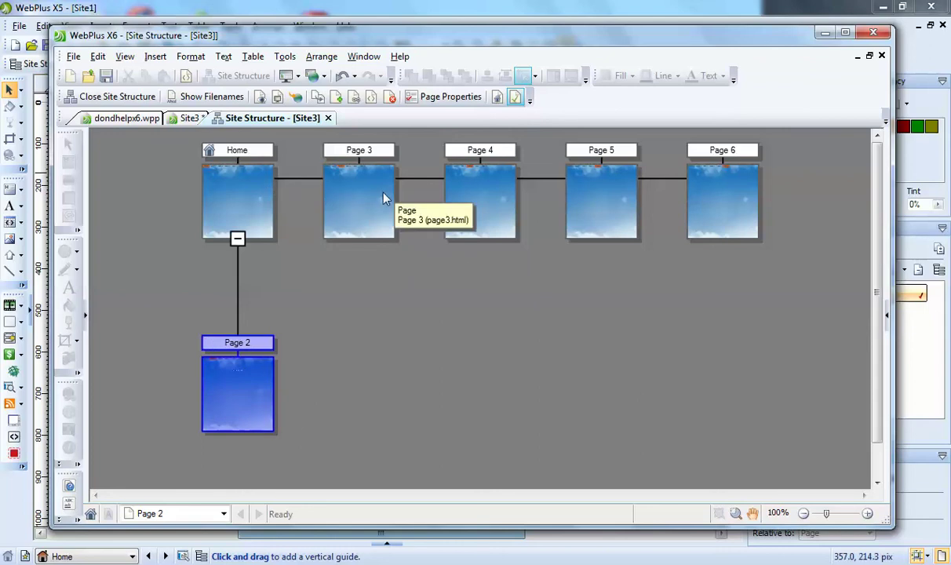
left_click_drag(383, 203, 269, 399)
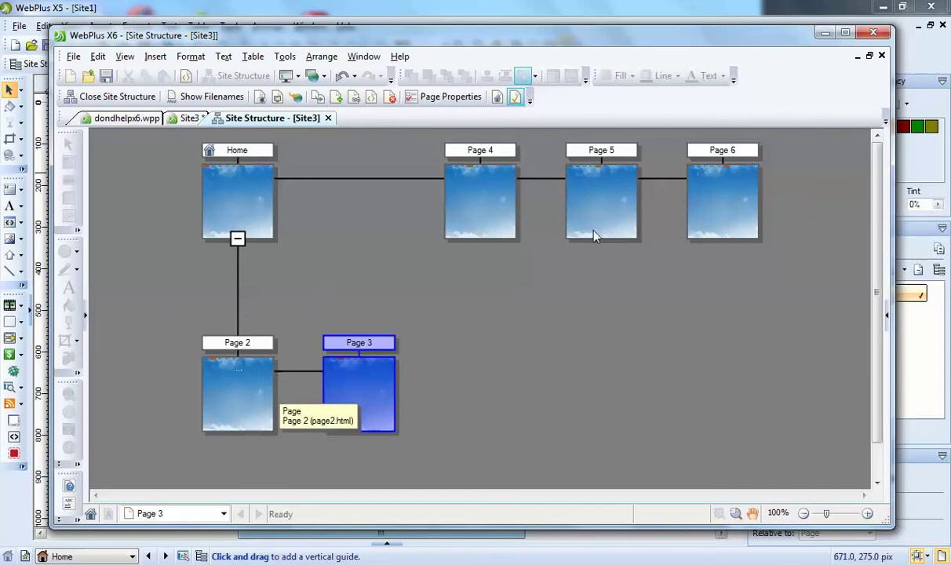
- Delete Page 4 from Site3 and confirm the removal
left_click(482, 197)
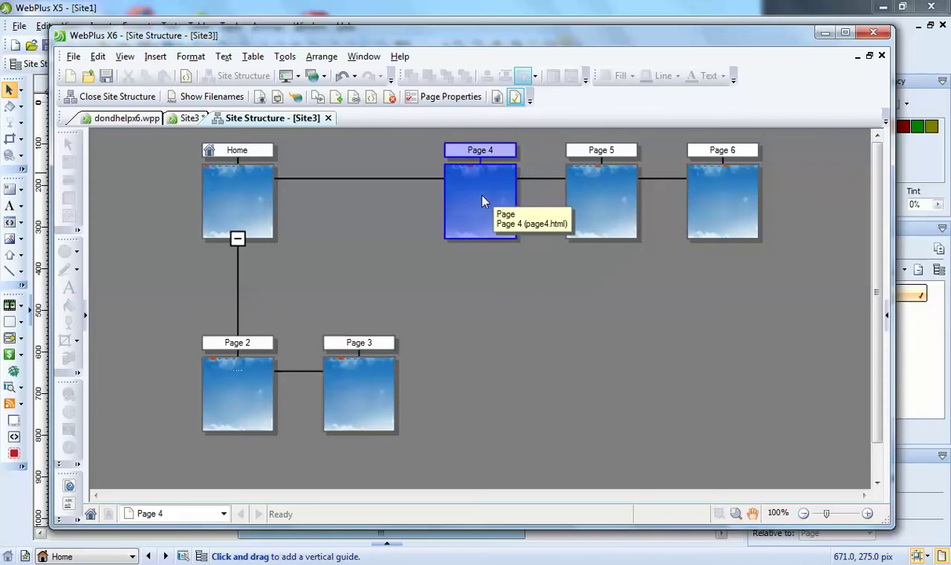
key("Delete")
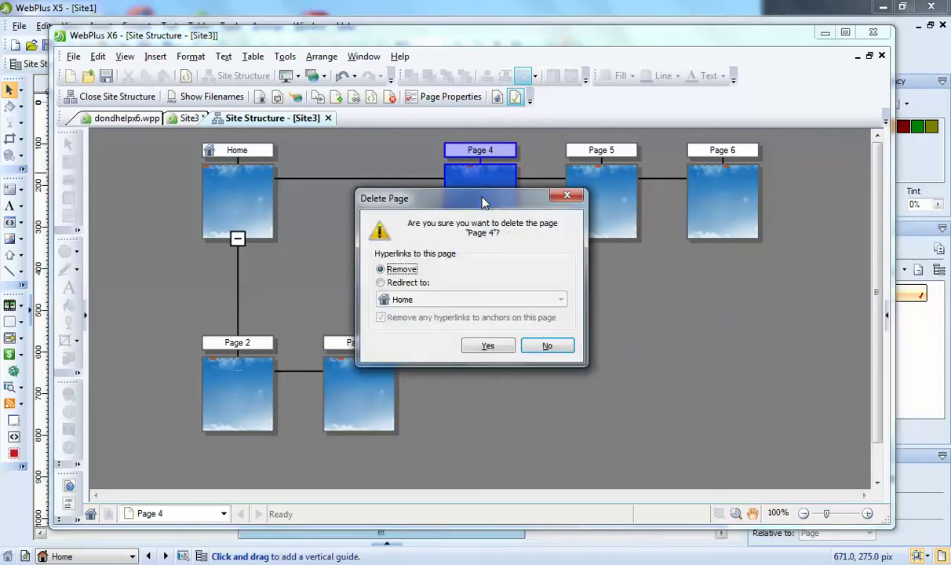
left_click(486, 346)
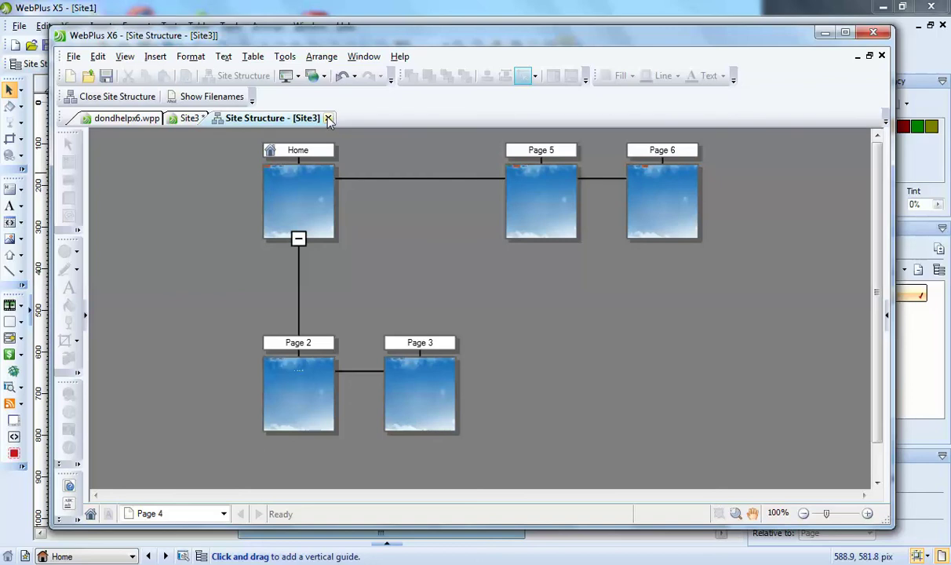
right_click(318, 210)
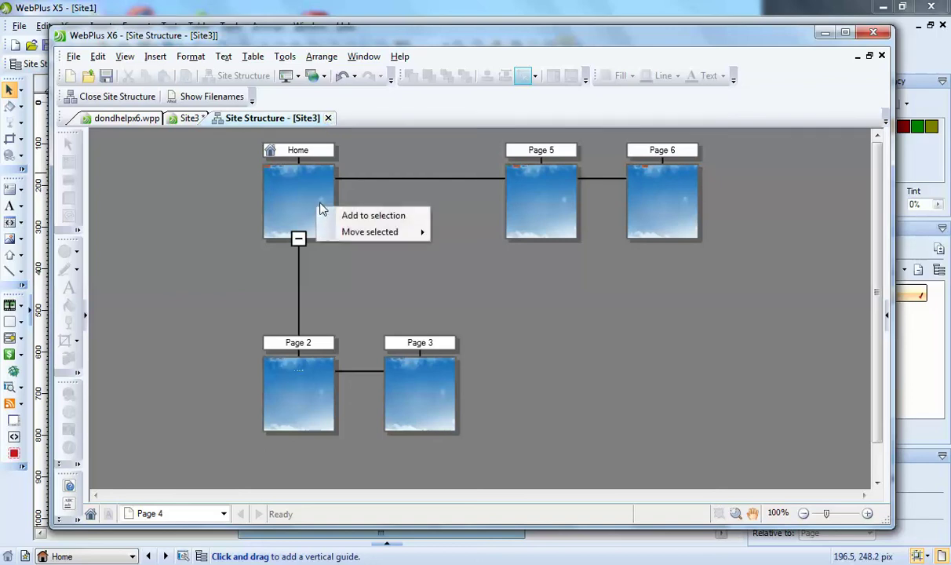
mouse_move(366, 237)
left_click(544, 197)
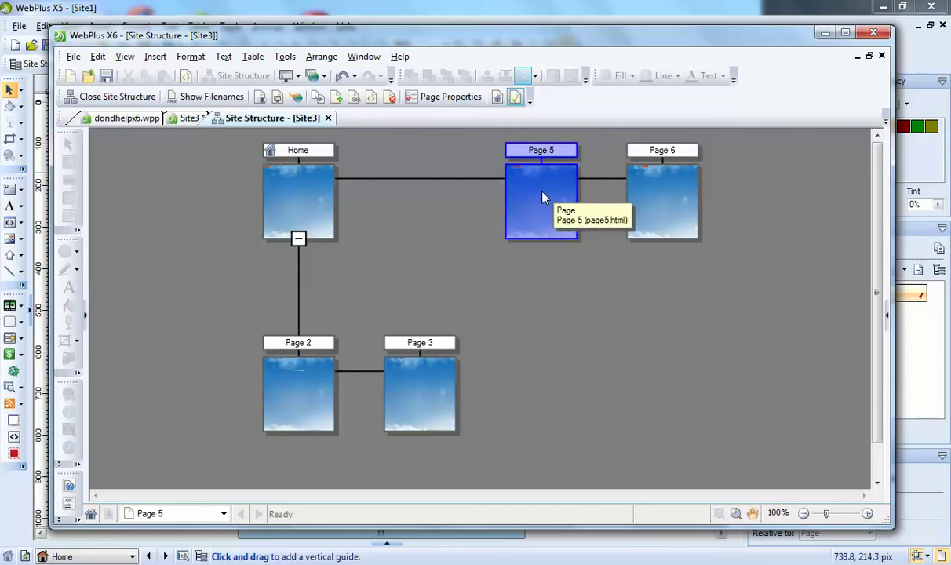
right_click(544, 197)
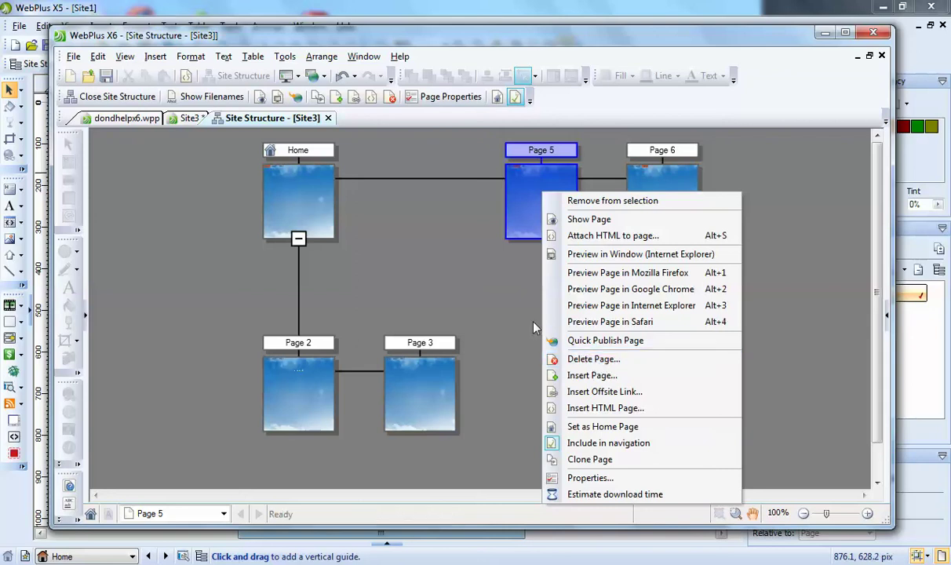
left_click(395, 264)
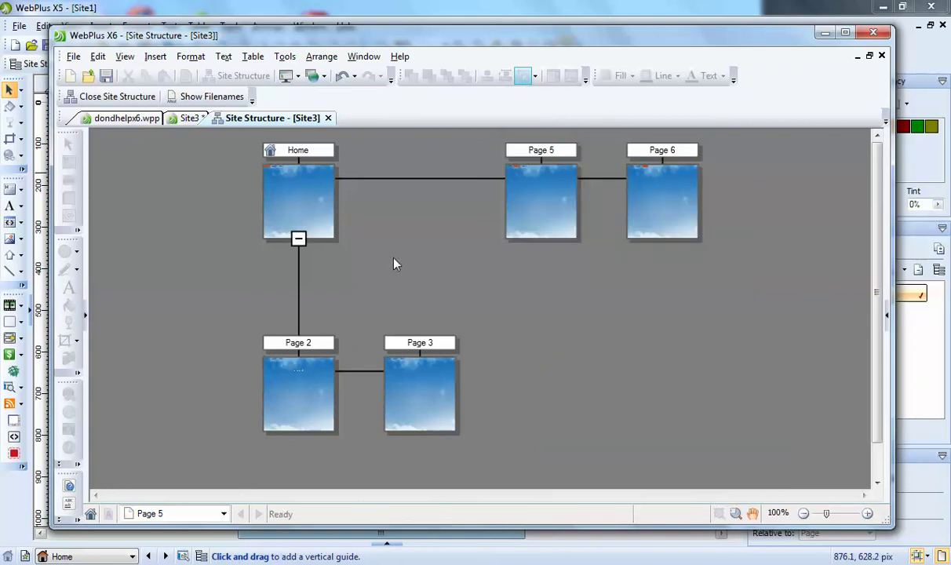
- Close the Site Structure tab and return to editing Site3's pages
left_click(328, 118)
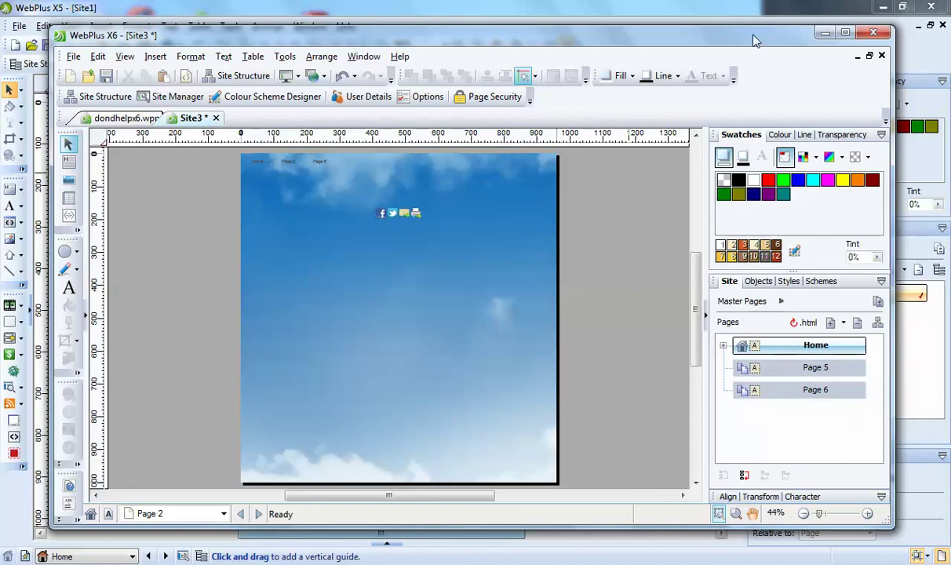
left_click_drag(751, 38, 574, 32)
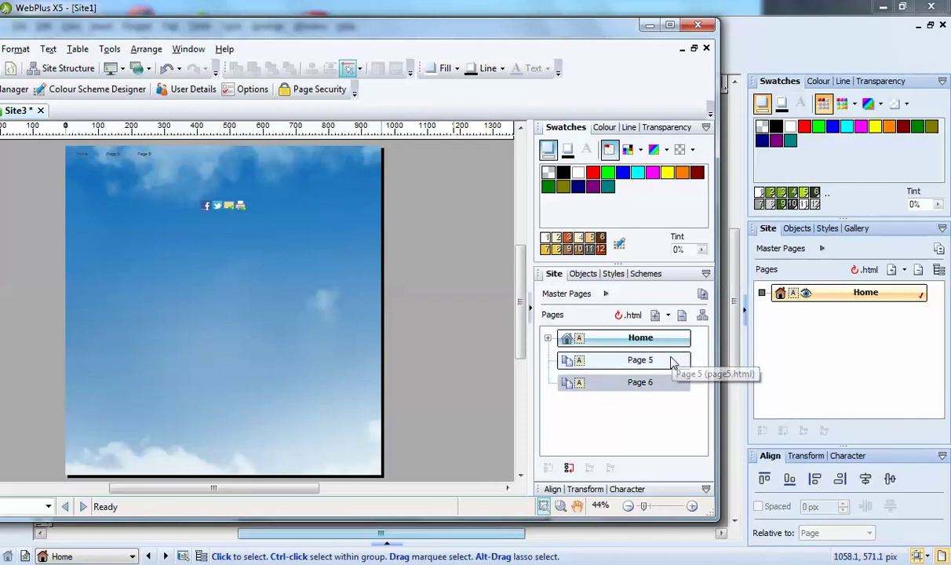
right_click(671, 362)
- Uncheck Include in Navigation in Page 5's Page Properties and confirm with OK
left_click(708, 343)
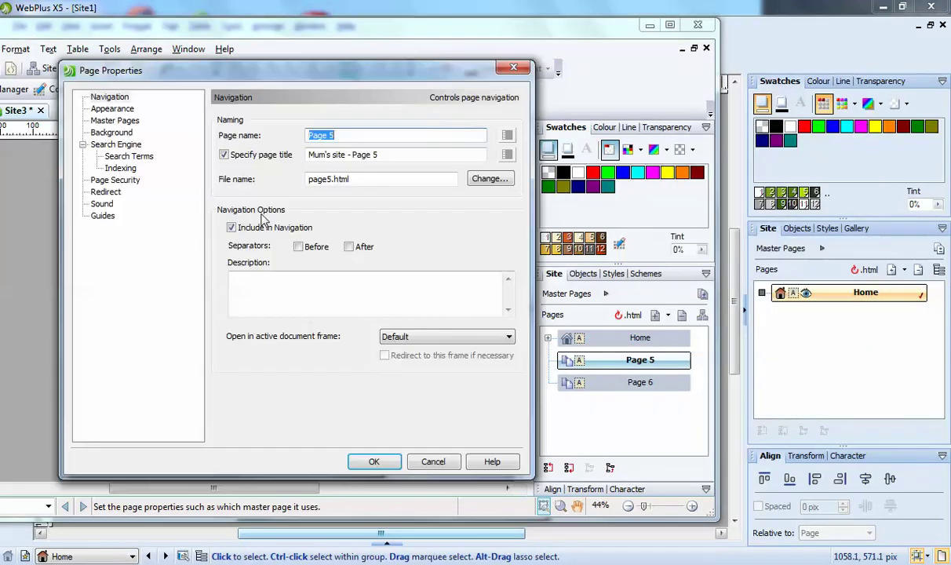
left_click(232, 228)
left_click(381, 461)
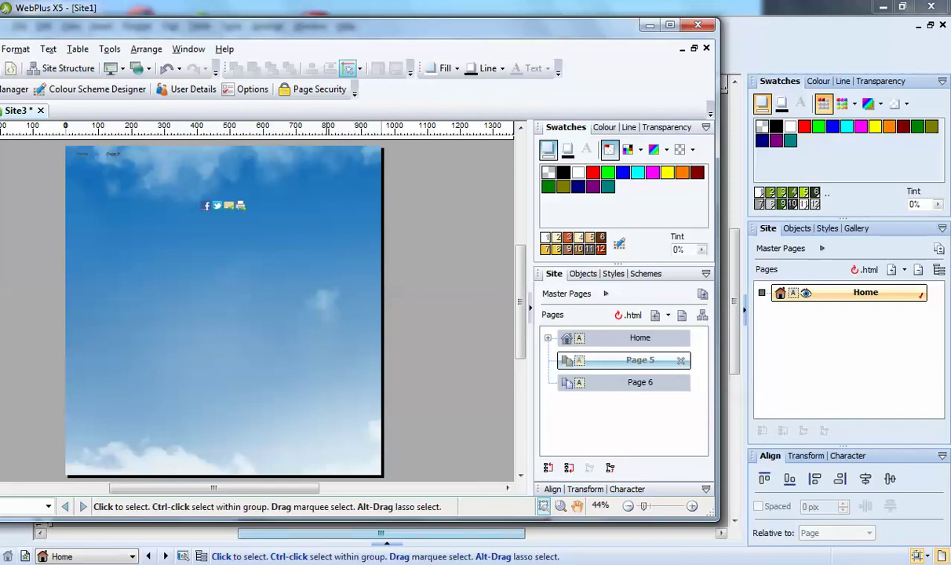
left_click_drag(269, 36, 439, 37)
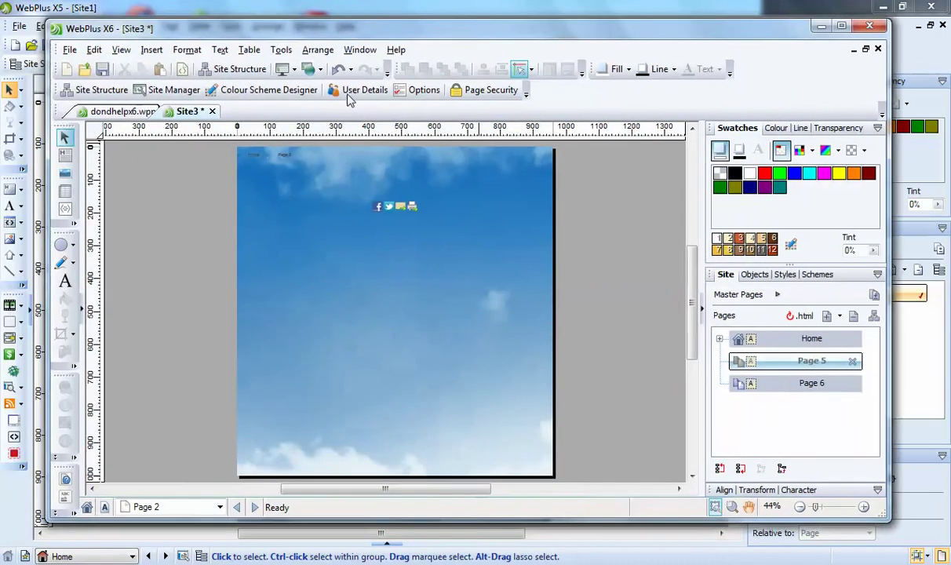
left_click(221, 508)
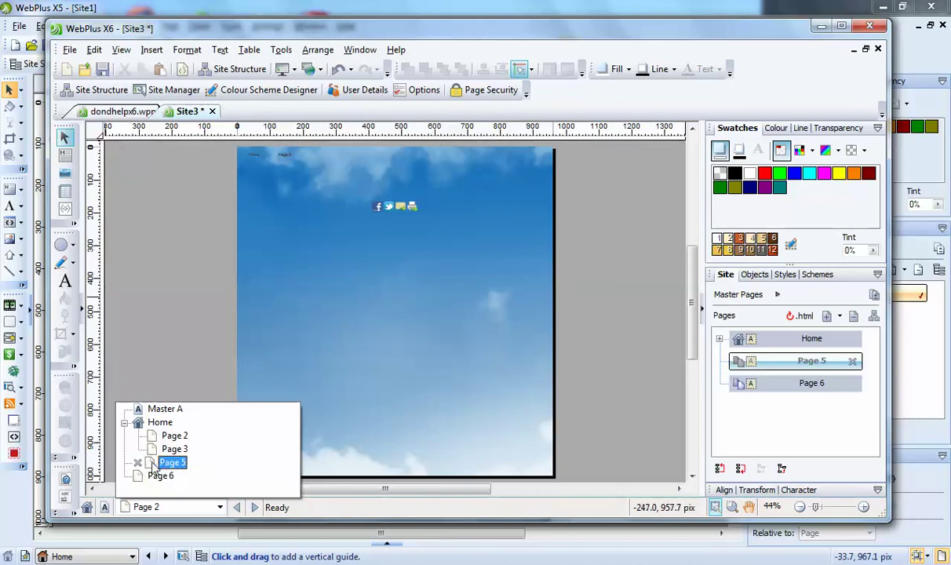
left_click(173, 362)
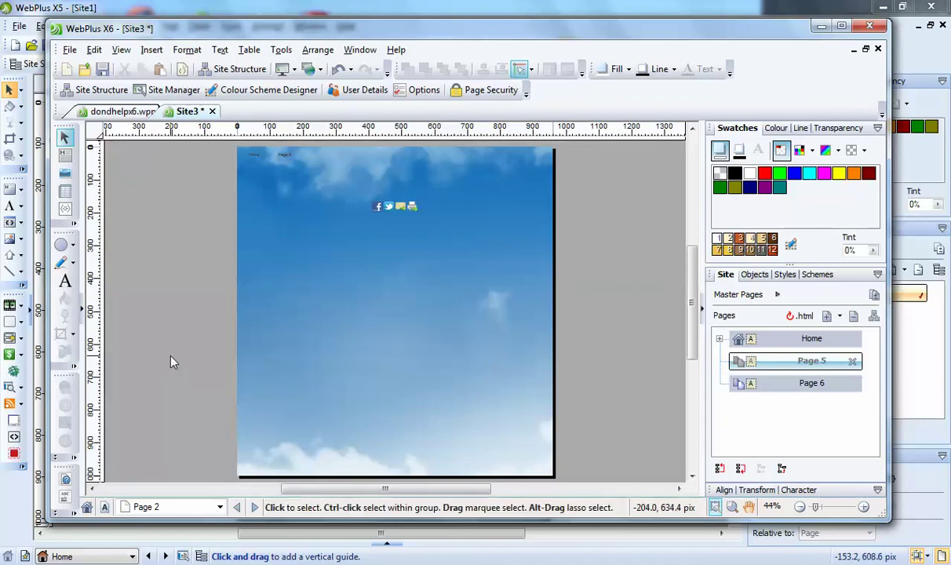